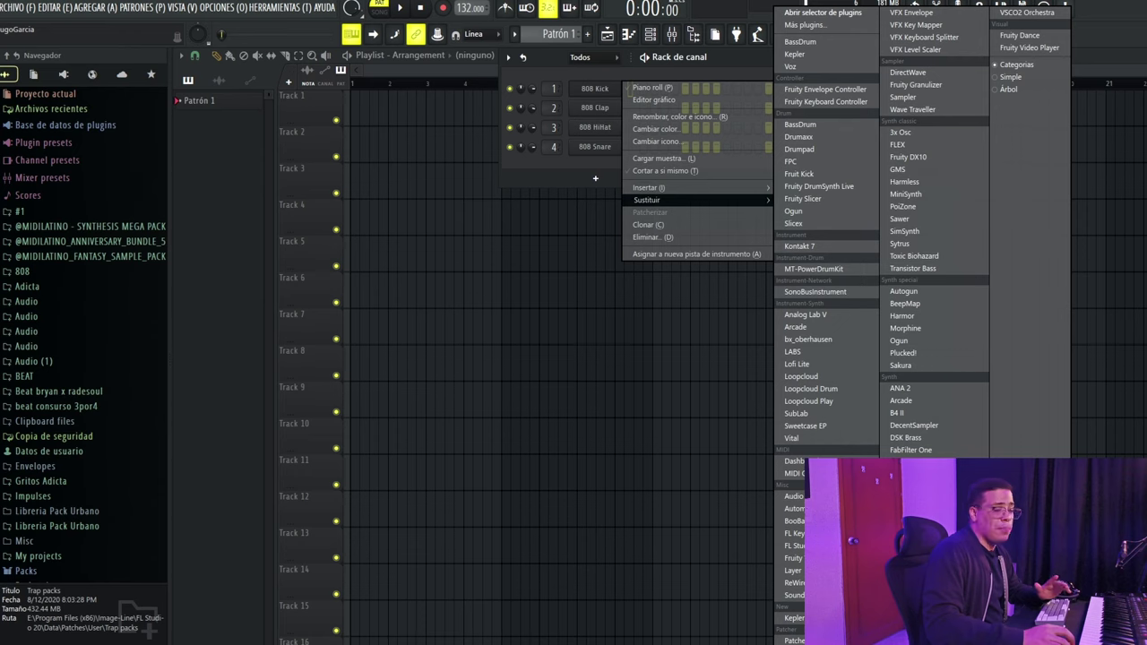
- Replace the 808 Kick channel's instrument with Keyzone Classic
click(916, 500)
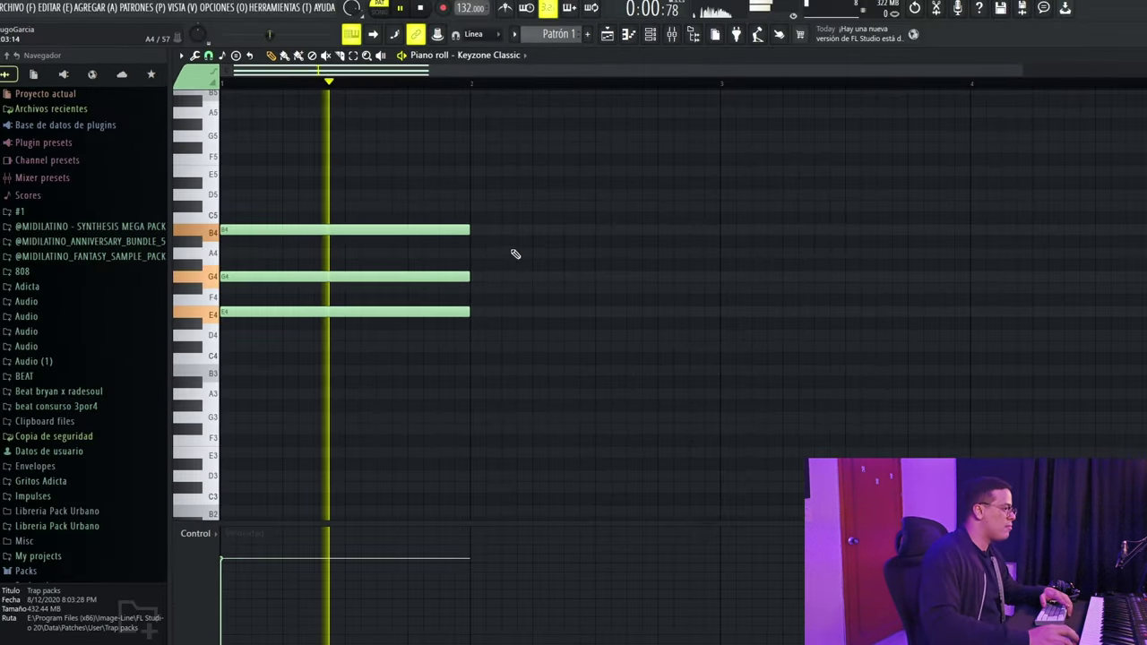
- Stop playback and try duplicating the E4, G4, B4 chord into the second bar
key(space)
key(ctrl+a)
key(ctrl+b)
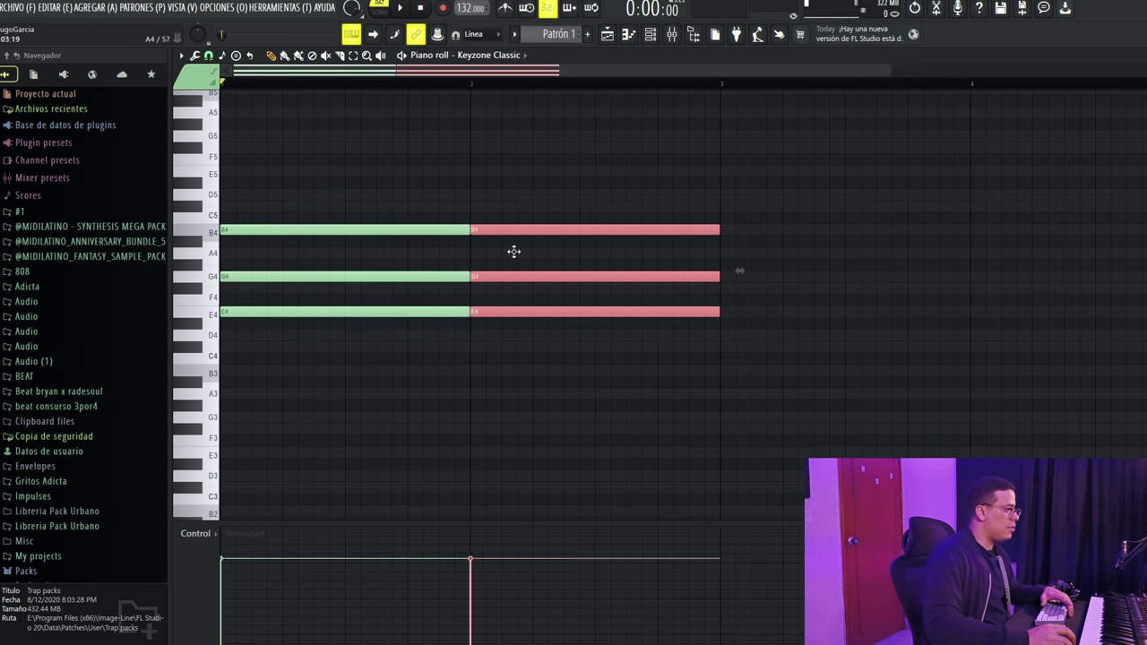
key(ctrl+d)
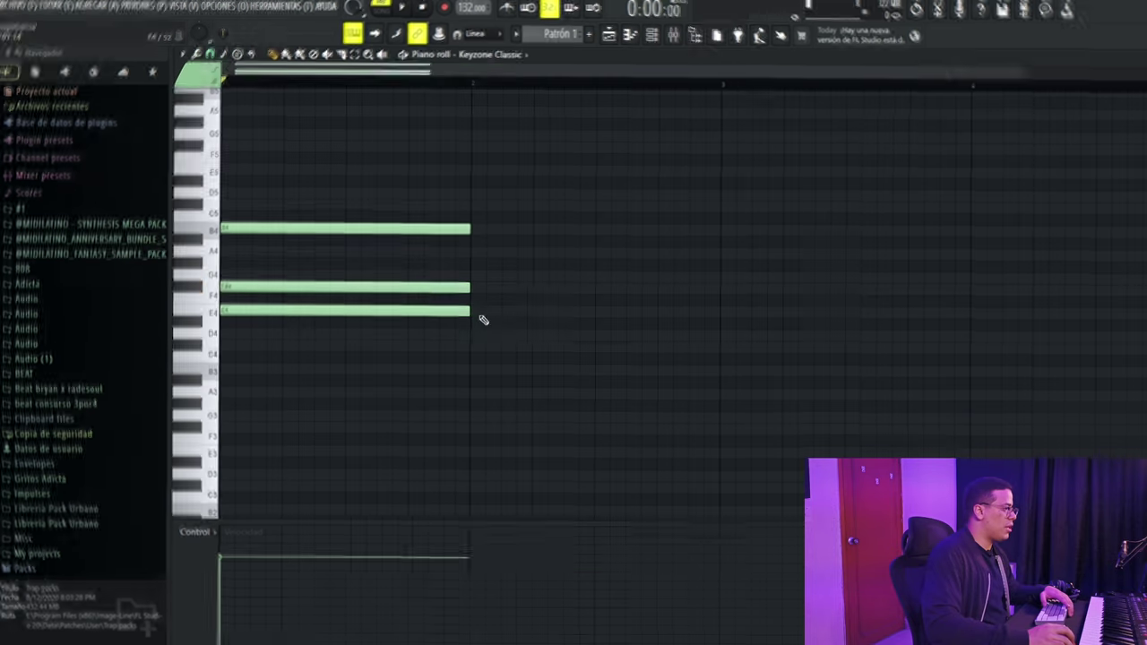
- Draw an E4, A4, C5 chord in the second bar and try its top note an octave lower at C4
click(484, 313)
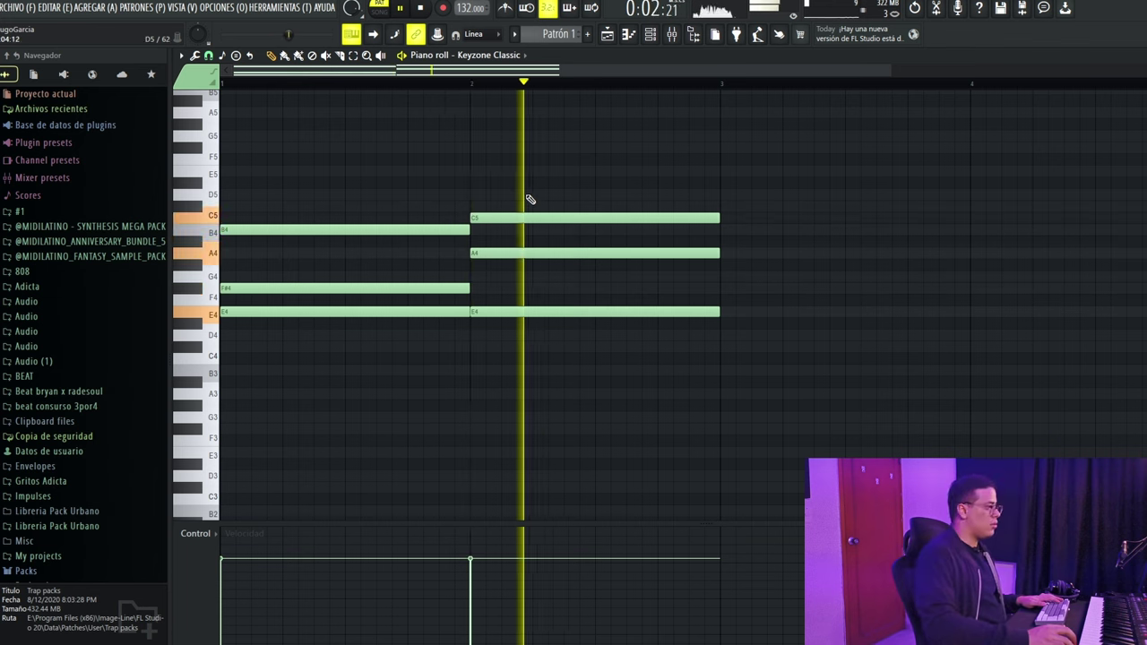
key(space)
click(517, 220)
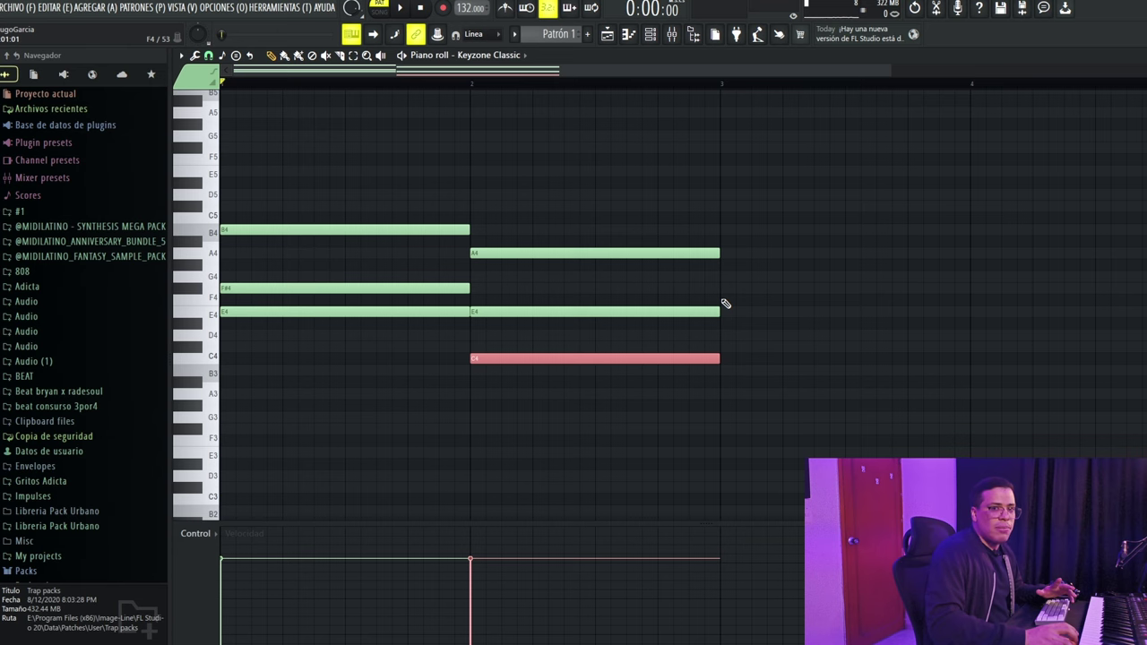
click(727, 300)
click(728, 288)
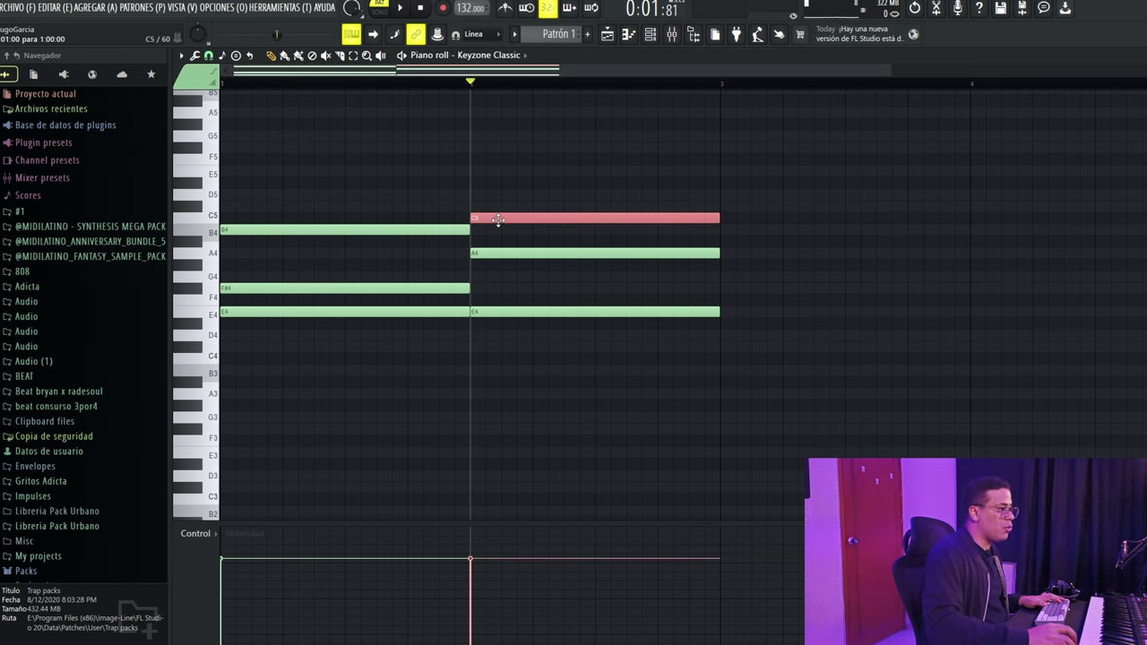
- Rework the second-bar chord into D4, F#4 and B4 and play it back with the first chord
double_click(498, 219)
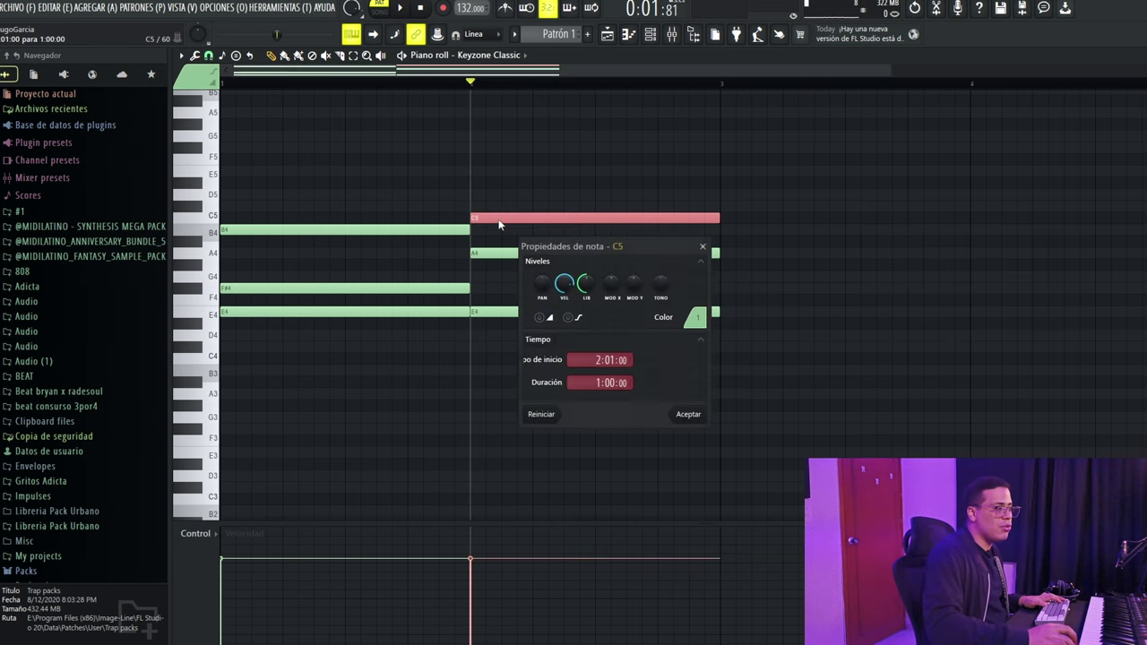
click(688, 414)
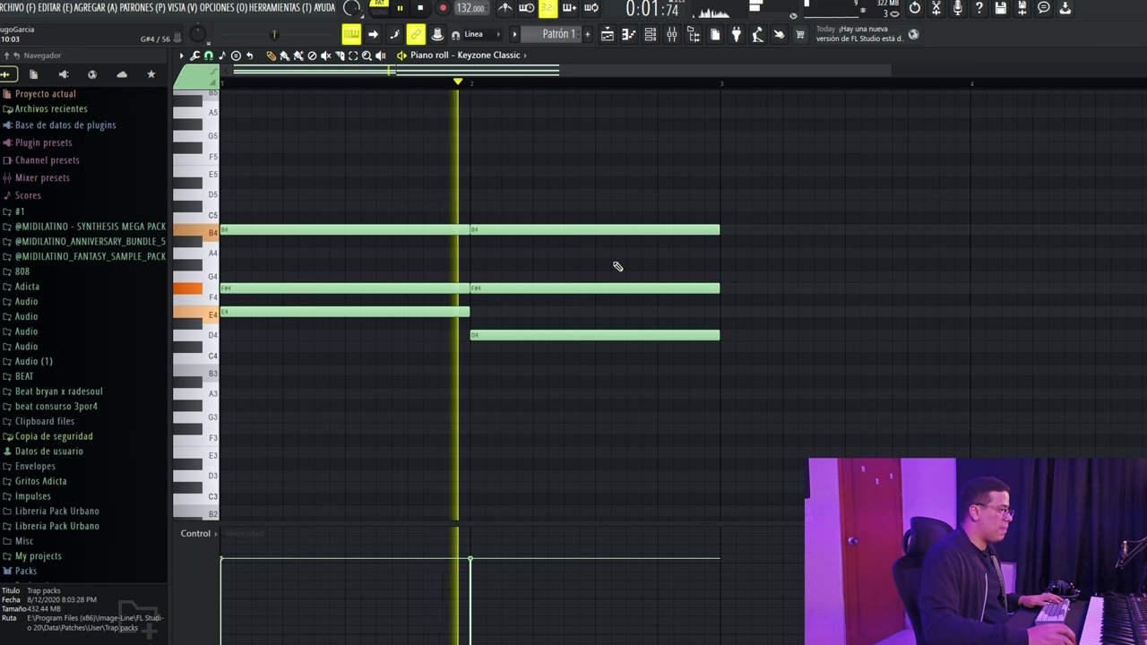
key(space)
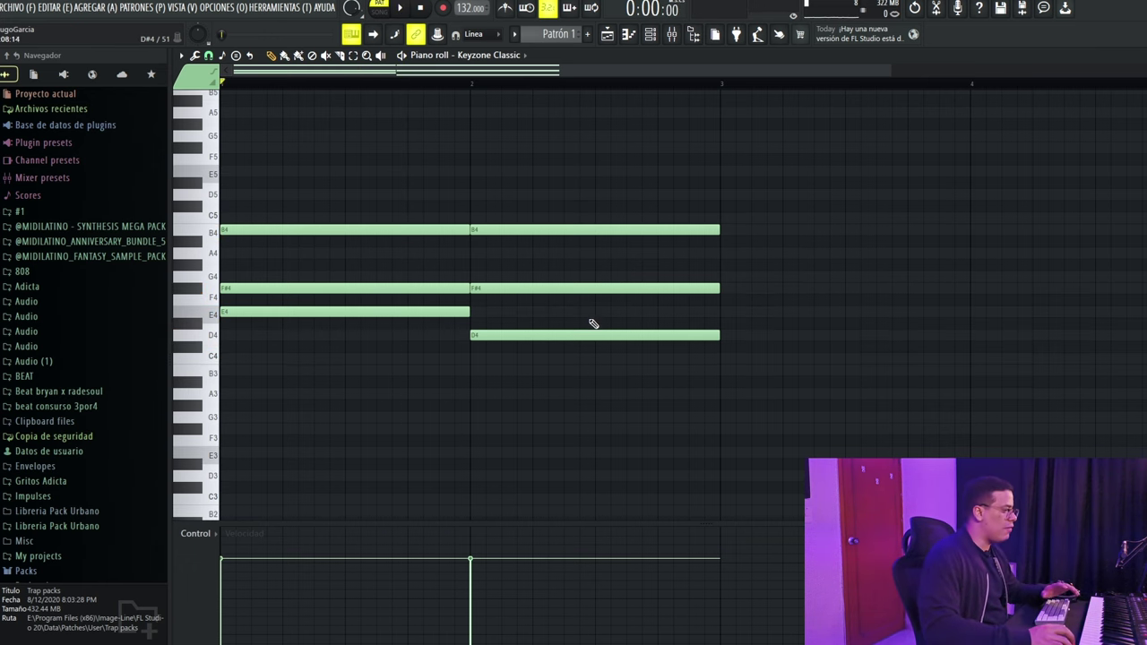
- Replace the long B4 notes with short melody notes: B4, B4, G4 in bar 1 and B4, G4, E4, A4 in bar 2
scroll(417, 286, up, 3)
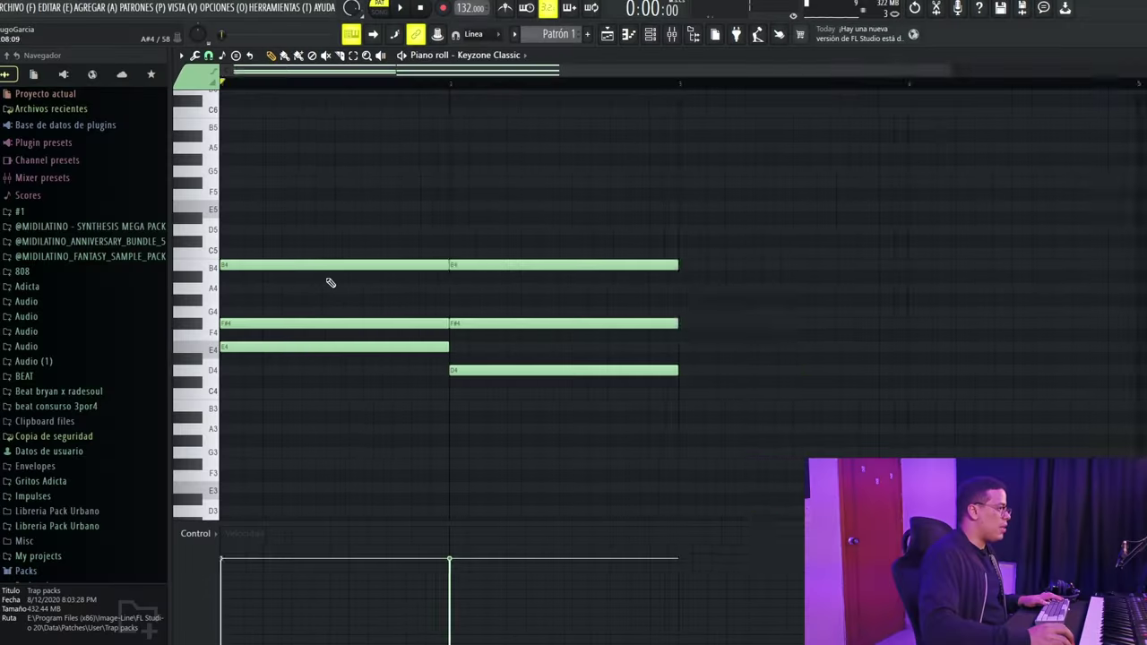
scroll(331, 282, up, 2)
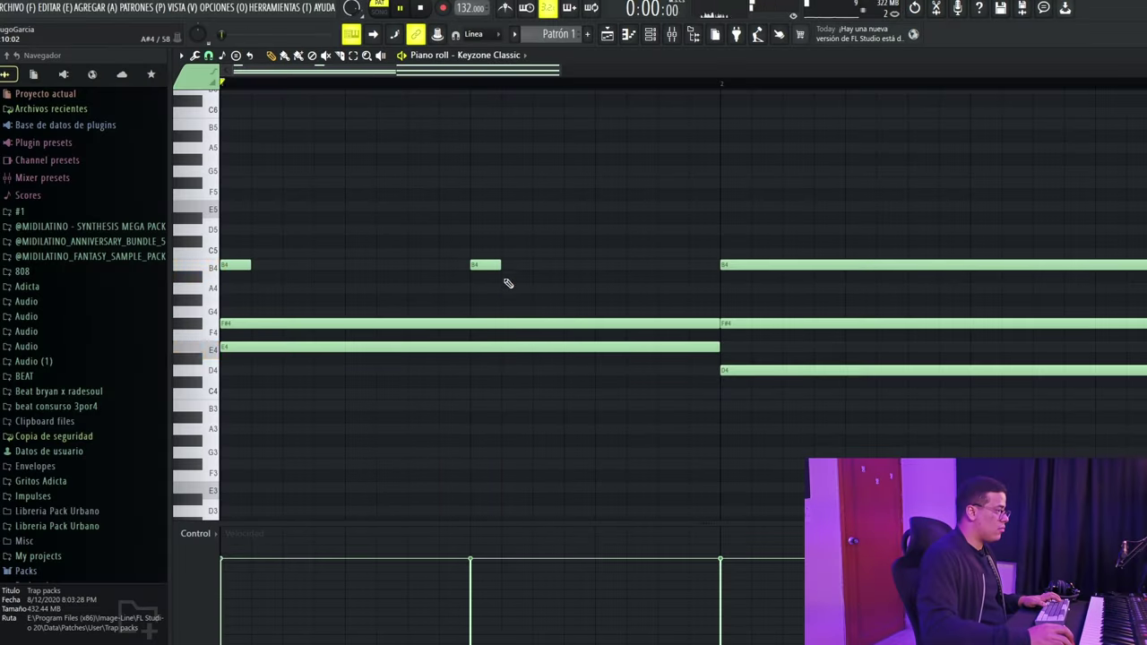
key(space)
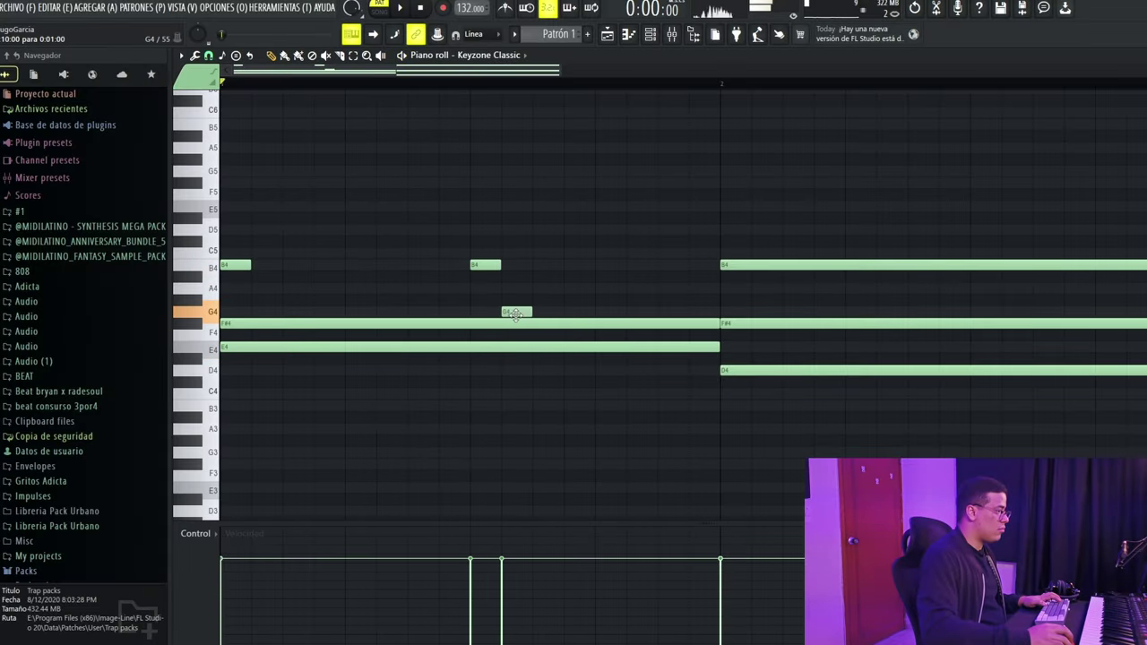
scroll(541, 296, down, 2)
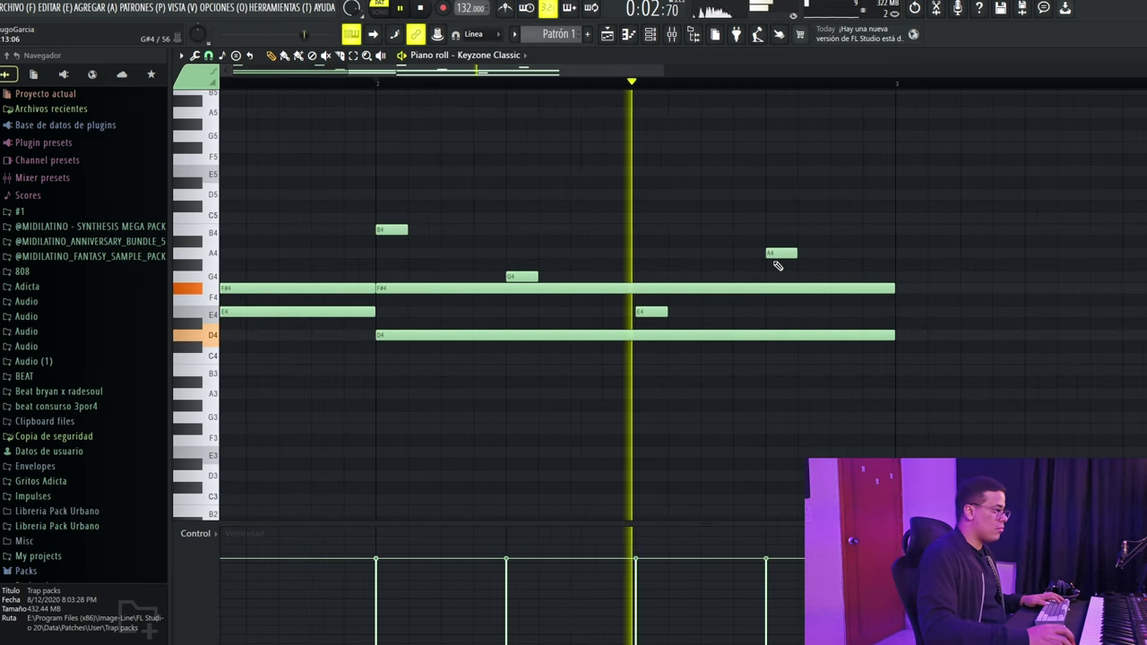
- Duplicate all notes until the pattern fills eight bars, and add a one-bar F#5 in bar 7
scroll(482, 580, down, 2)
key(ctrl+a)
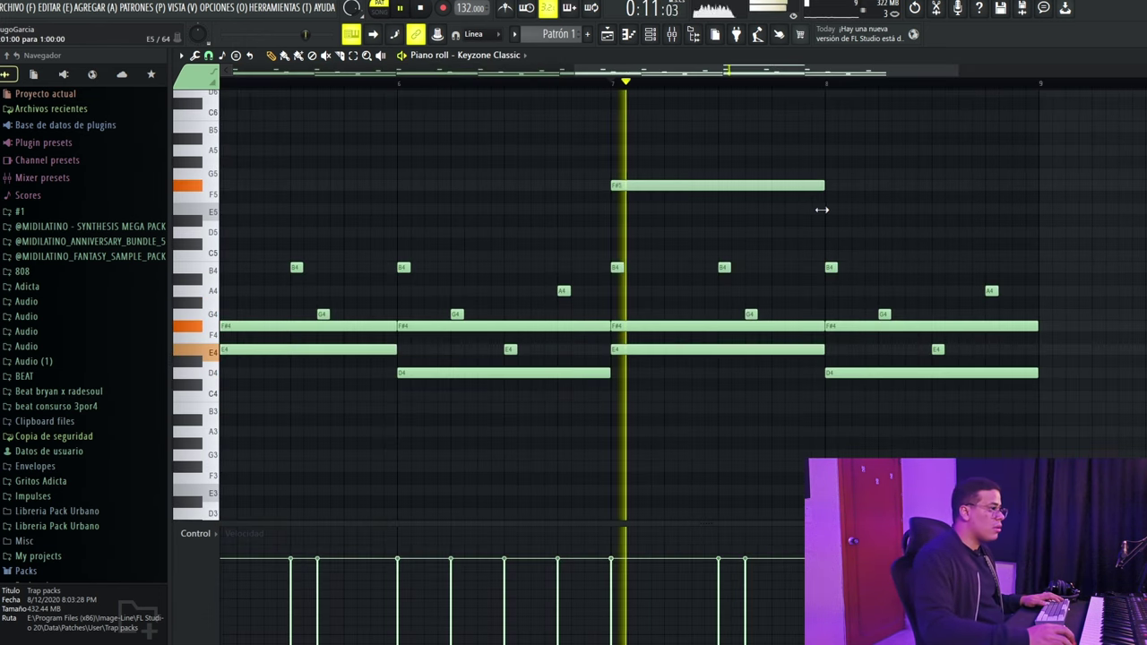
- Fill bar 8 with a half-bar G5 followed by quarter-bar D5 and E5 notes, removing any stray high note
click(831, 176)
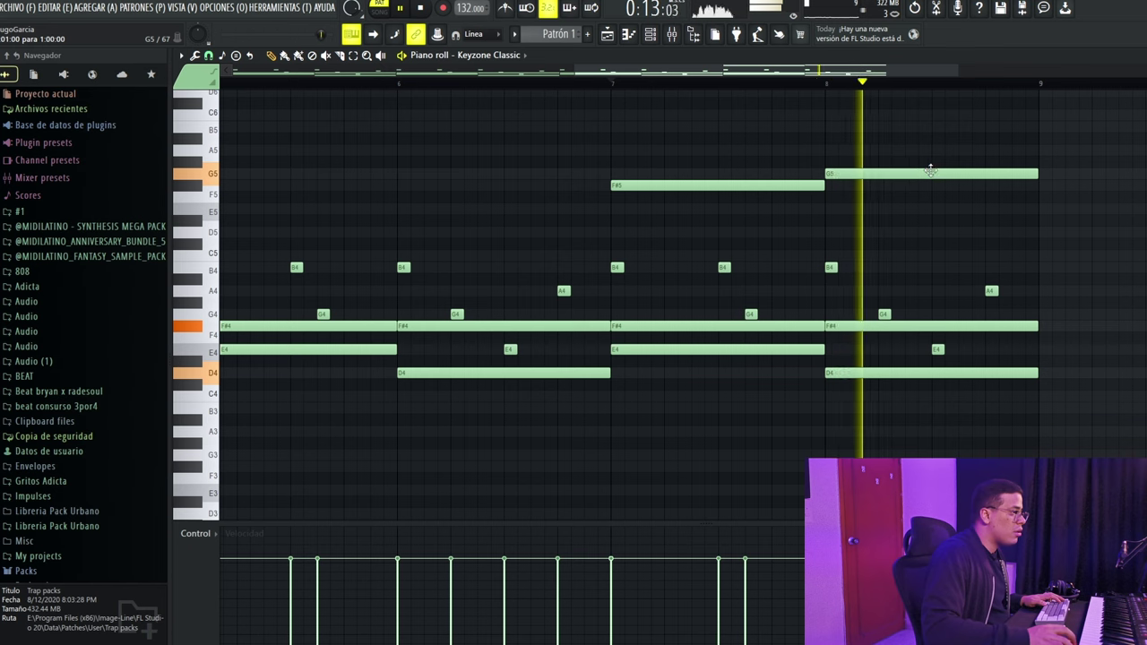
drag(850, 198, 850, 212)
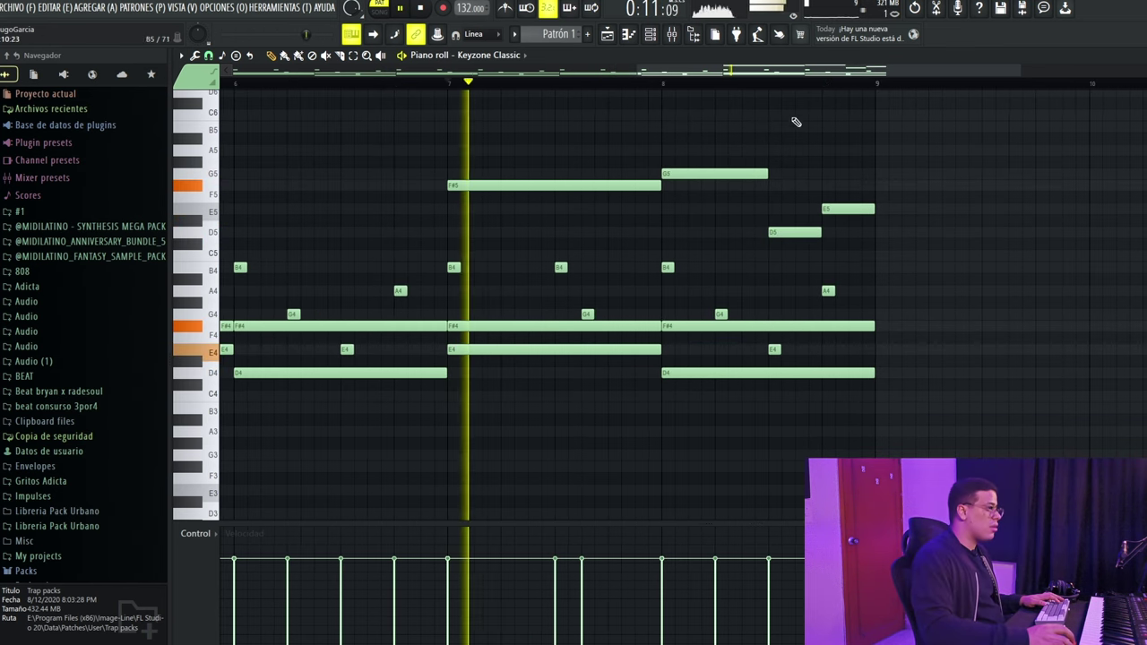
click(771, 96)
right_click(780, 99)
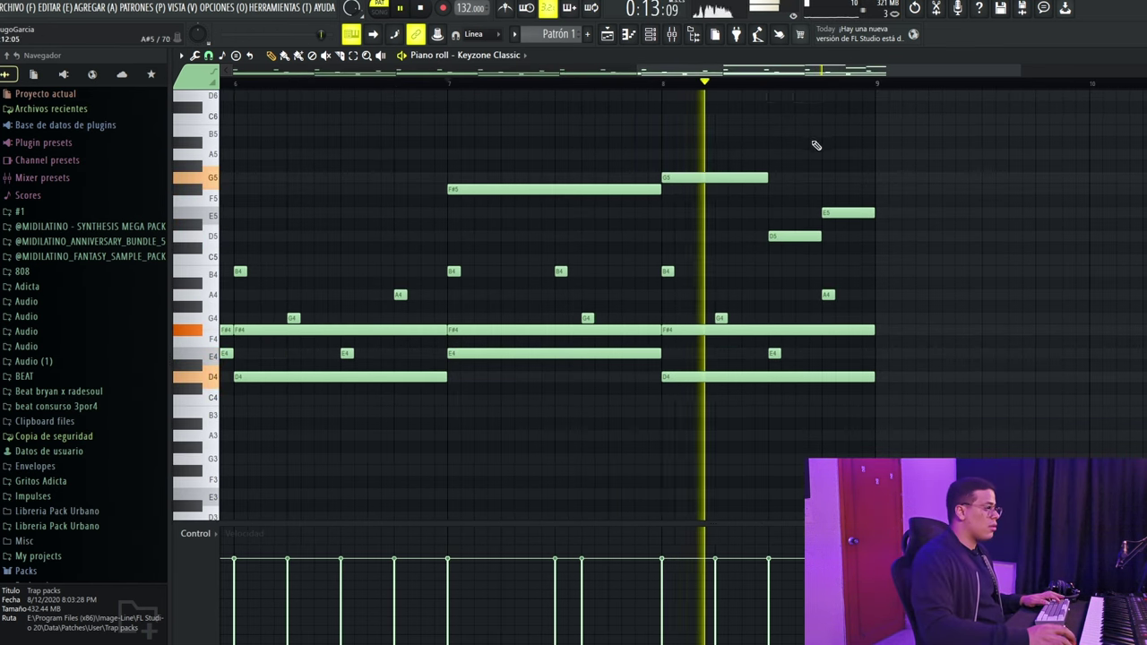
- Browse the sample library to the TRAP ESSENTIAL BUNDLE folder and expand its trap and drill one shots
scroll(640, 231, down, 3)
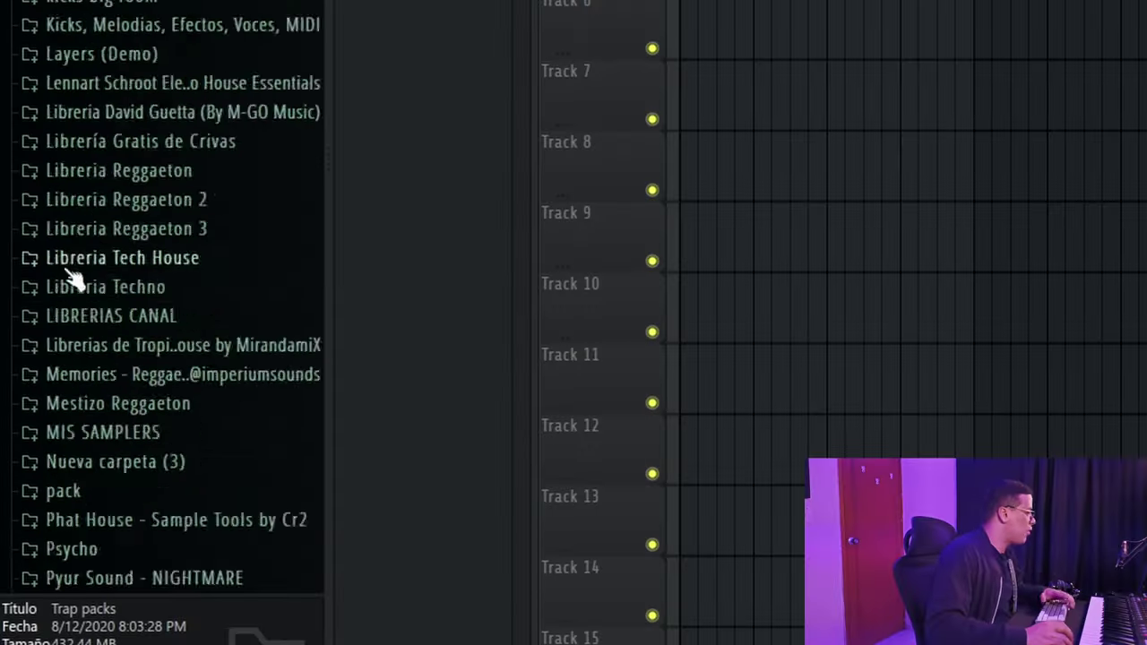
scroll(106, 213, down, 7)
click(226, 262)
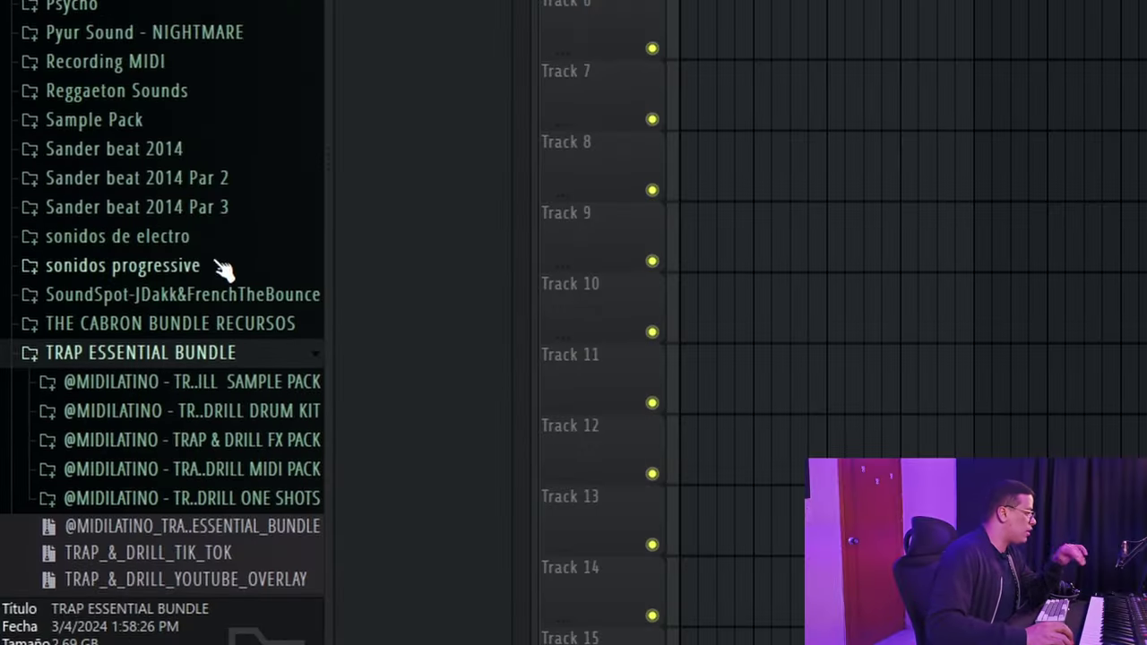
scroll(235, 264, down, 5)
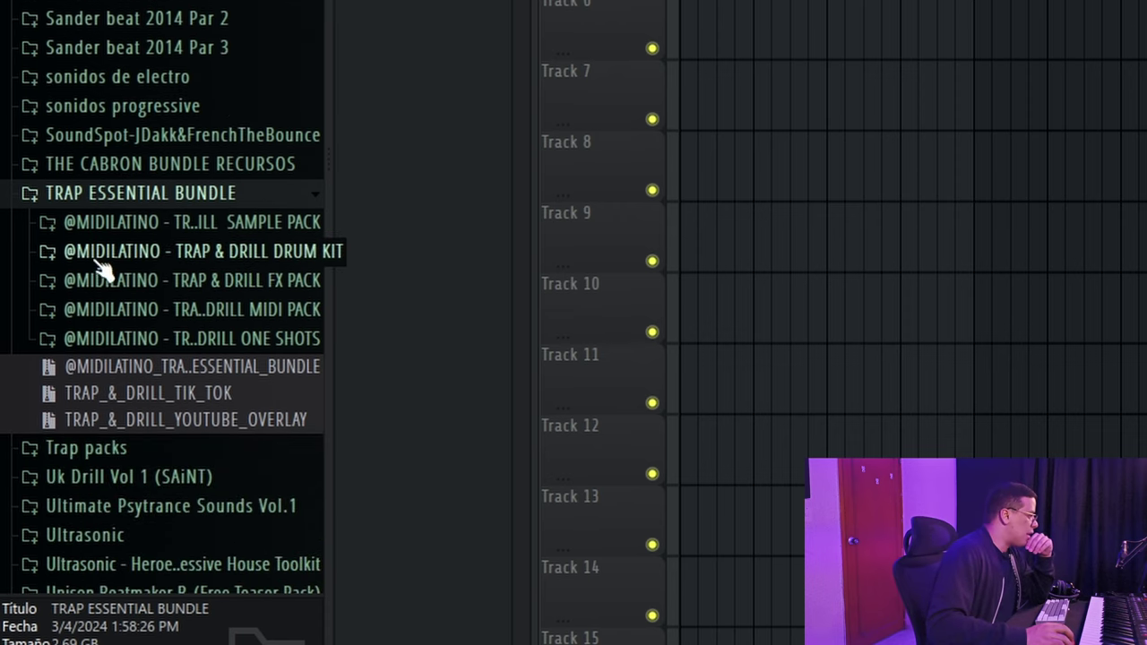
click(87, 341)
scroll(82, 351, down, 8)
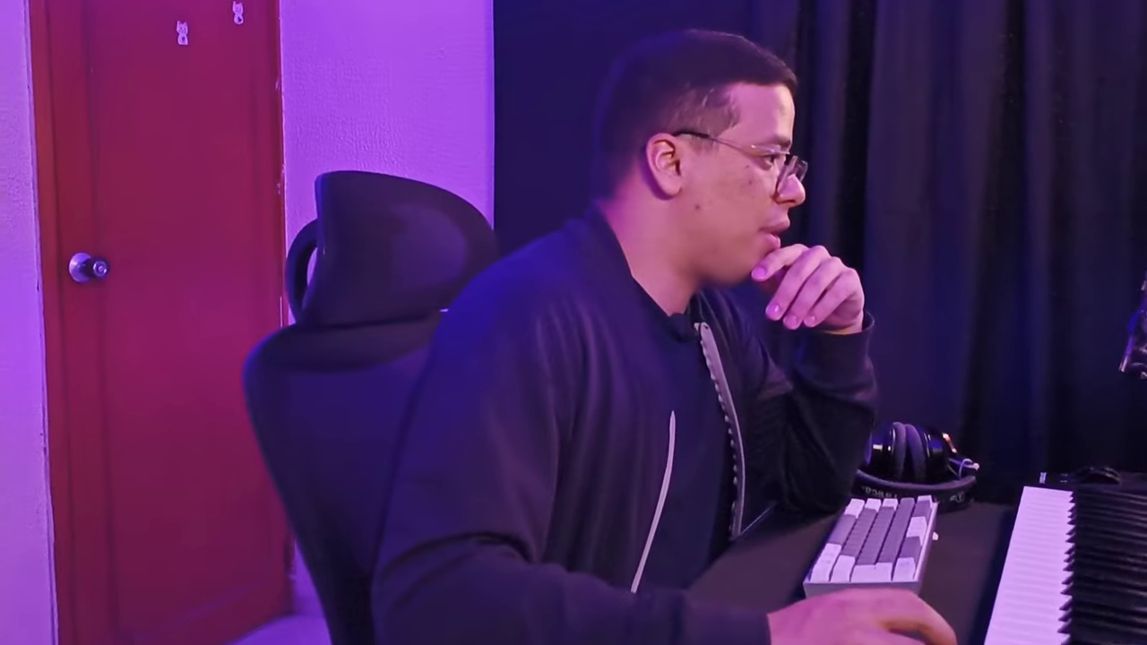
- Audition lead, mallet and pad one shots, and load PLUCK Late - C into the first channel
click(116, 392)
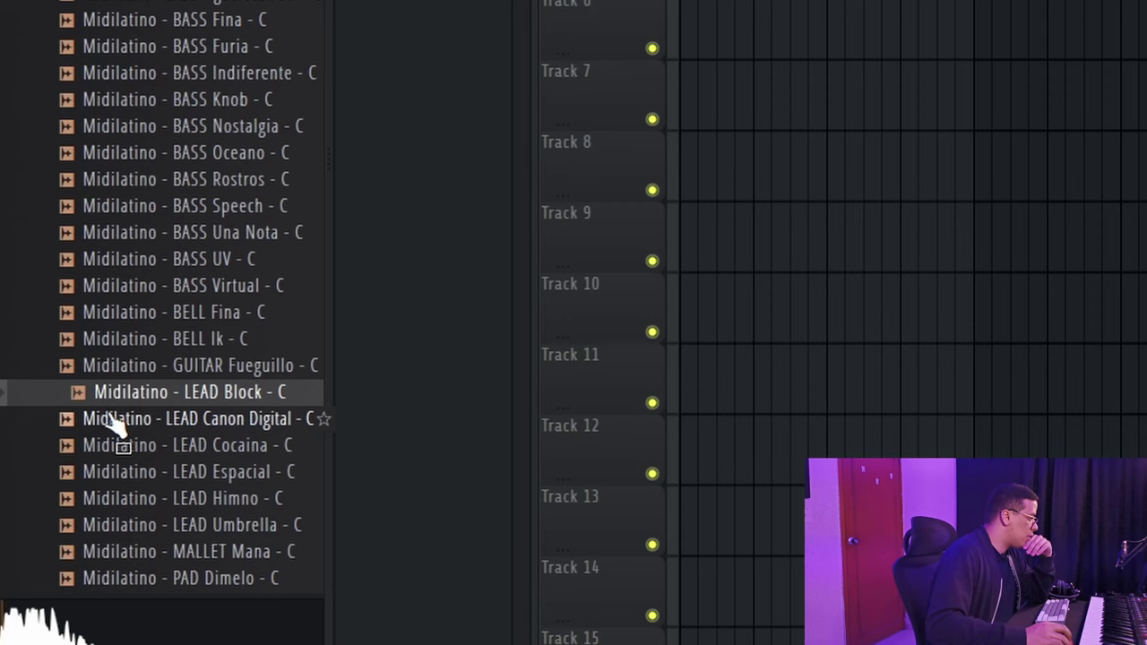
click(117, 446)
click(121, 472)
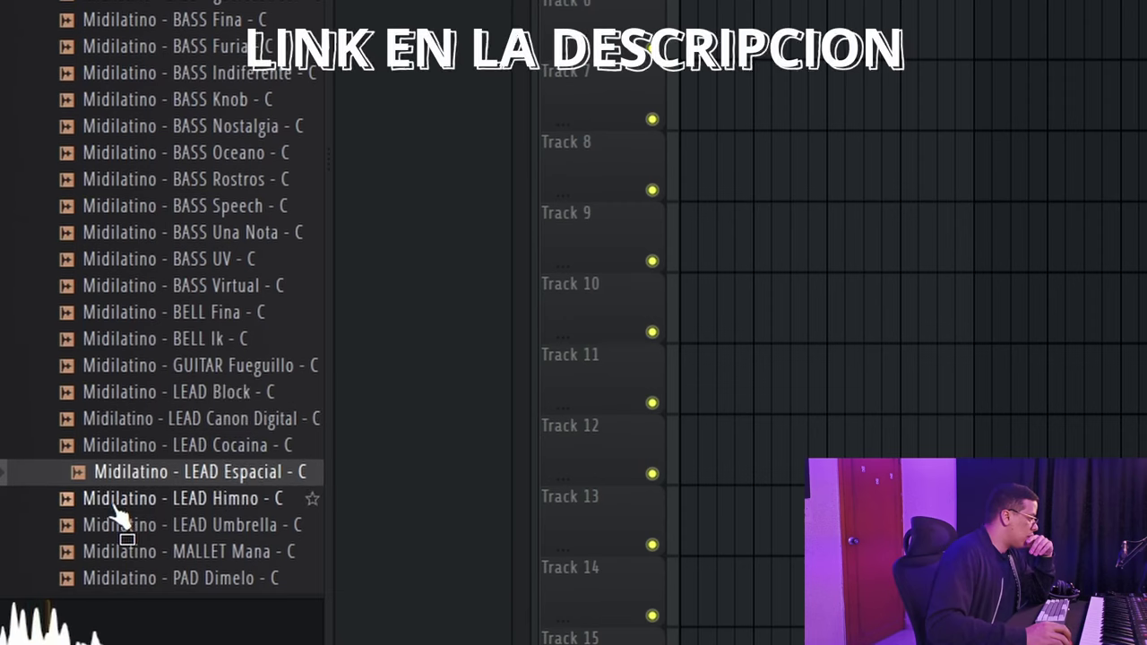
click(125, 552)
scroll(126, 552, down, 1)
click(125, 552)
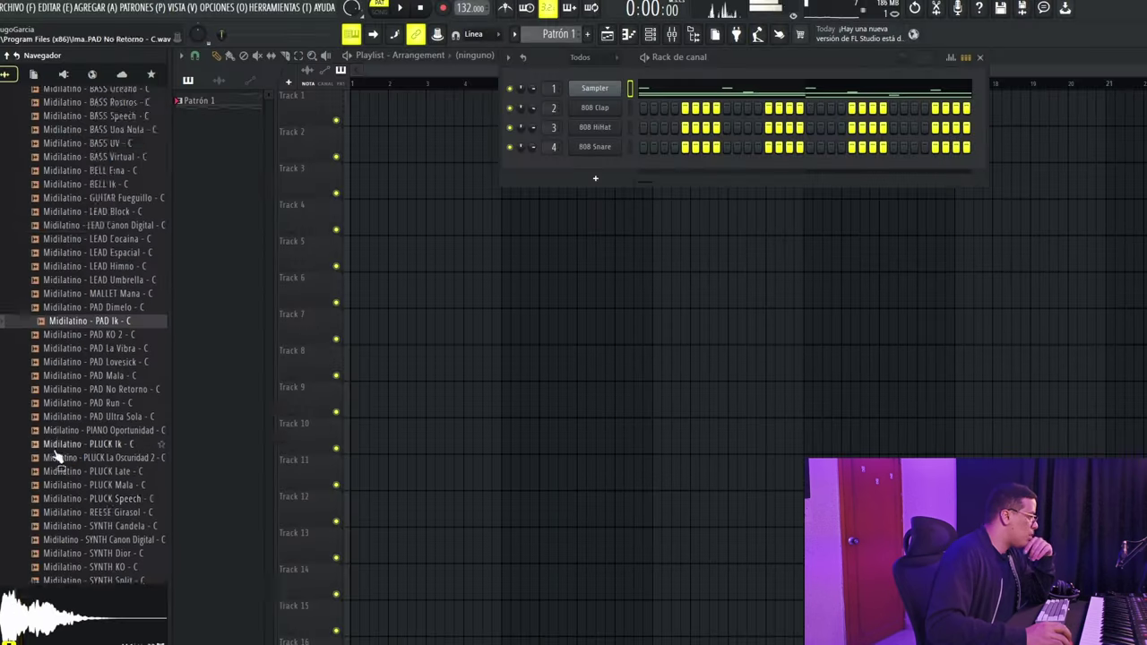
scroll(55, 454, down, 2)
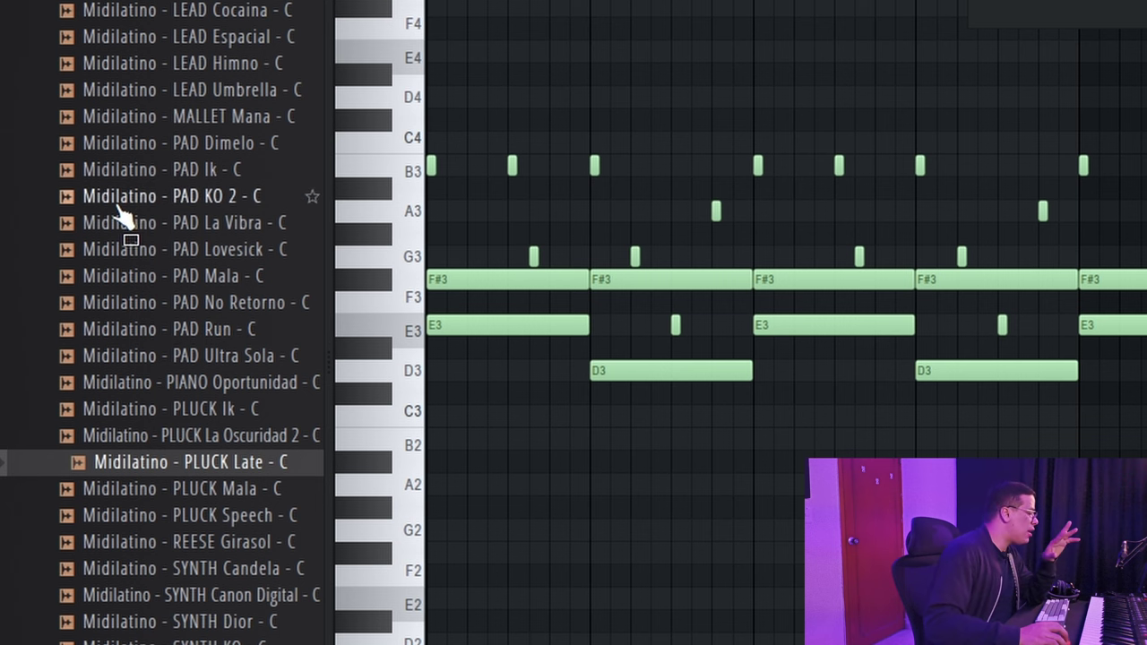
- Audition PAD KO 2 and PAD Lovesick, and load PAD Lovesick - C in place of the 808 Clap
click(107, 197)
click(115, 251)
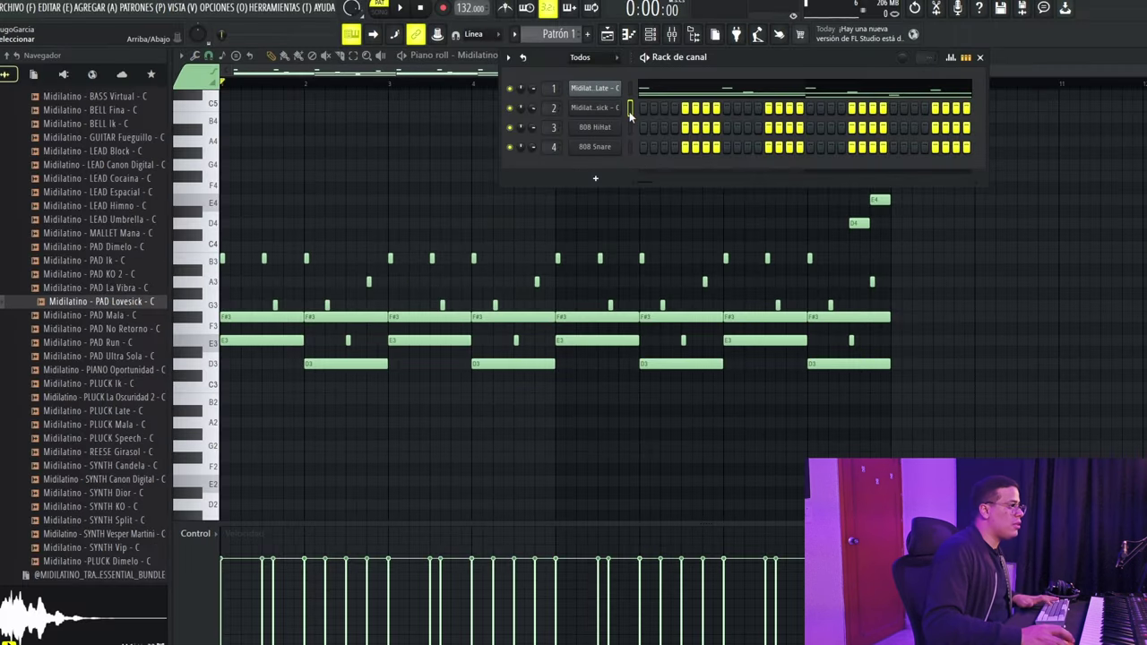
- Process mixer insert 2 with Fruity Balance, Elixir's Nice Reverb preset and Fruity parametric EQ 2, shaping the EQ curve
click(672, 34)
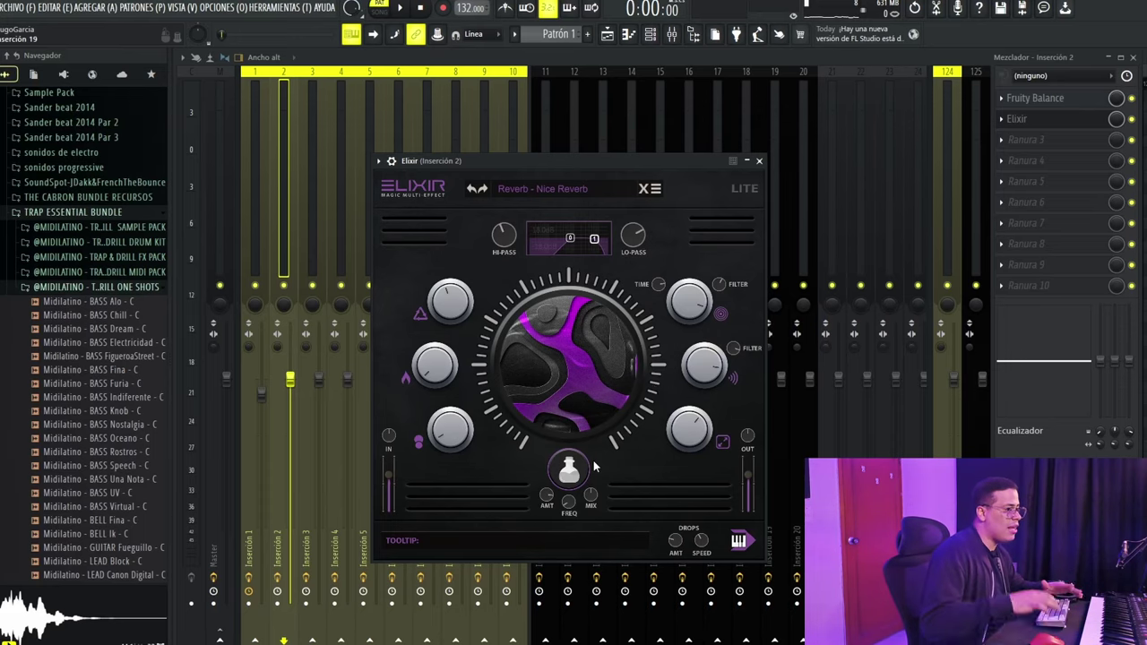
key(space)
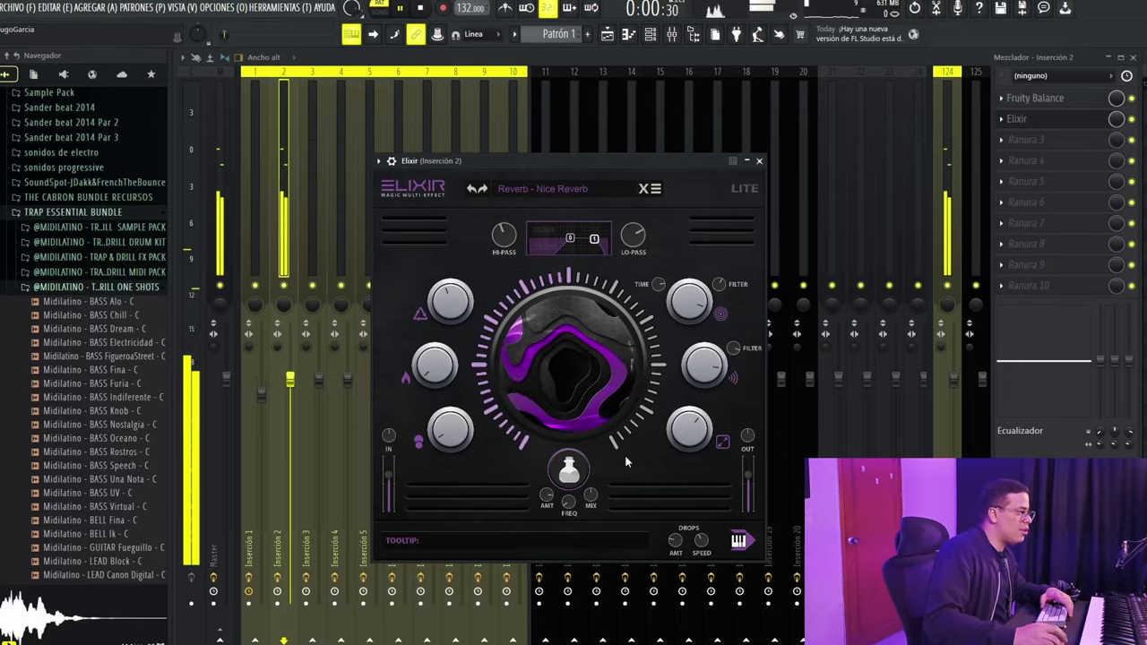
click(759, 161)
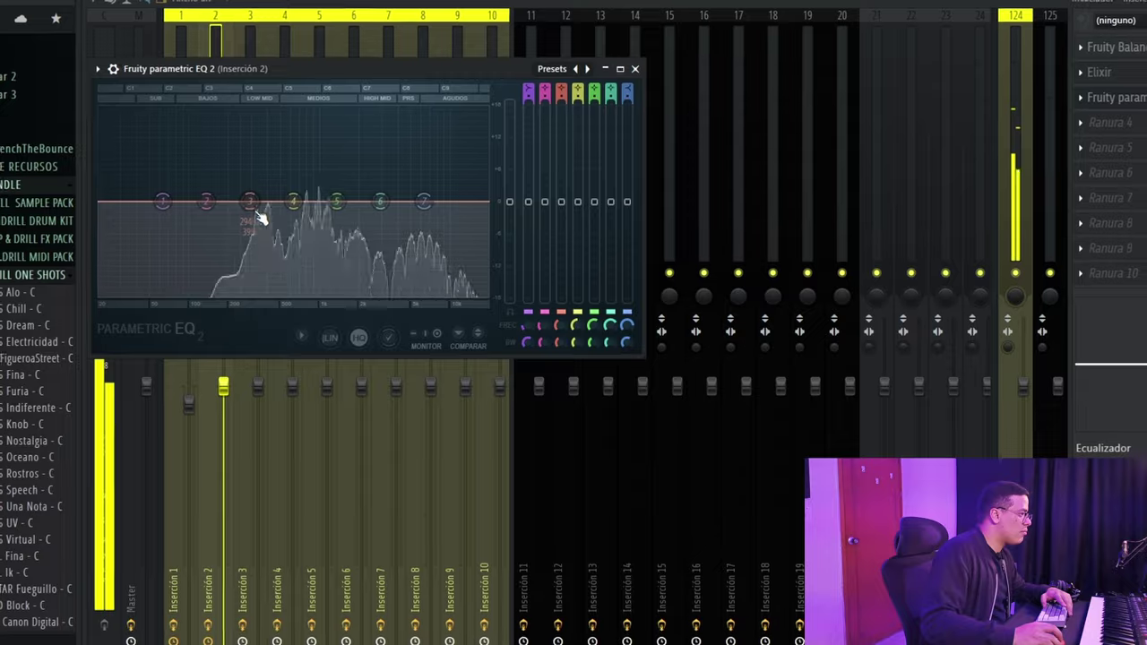
mouse_move(319, 244)
mouse_down()
mouse_move(271, 236)
mouse_move(323, 221)
mouse_move(338, 234)
mouse_up()
scroll(271, 234, down, 5)
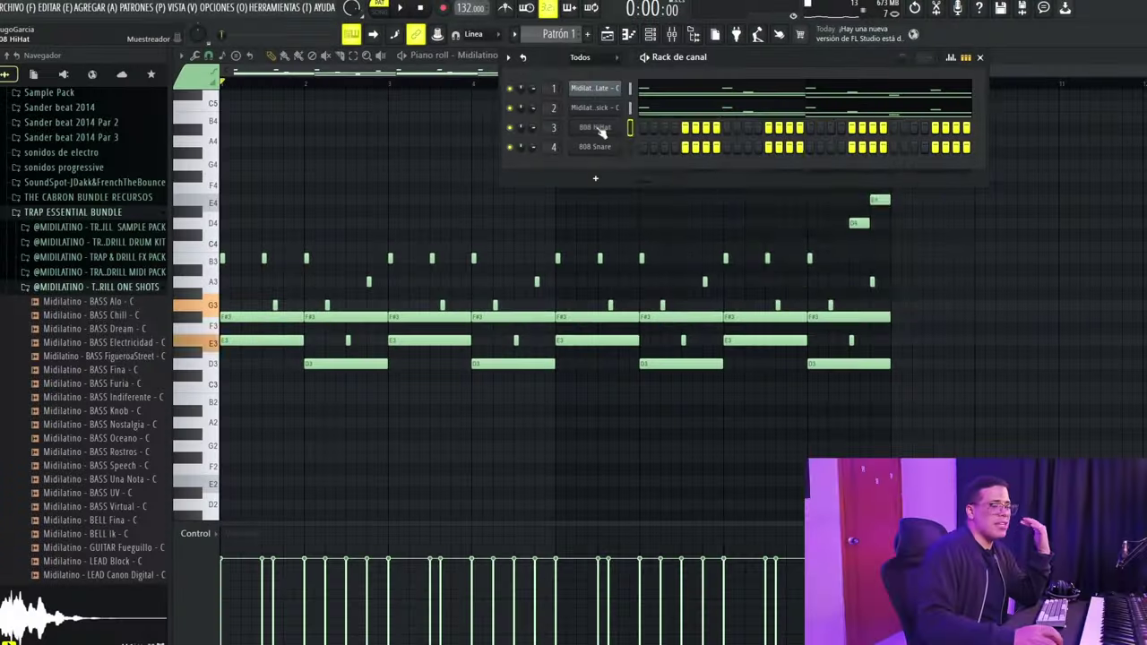
- Consolidate the melody into an audio clip on Track 1 of the playlist and reverse the clip
right_click(596, 128)
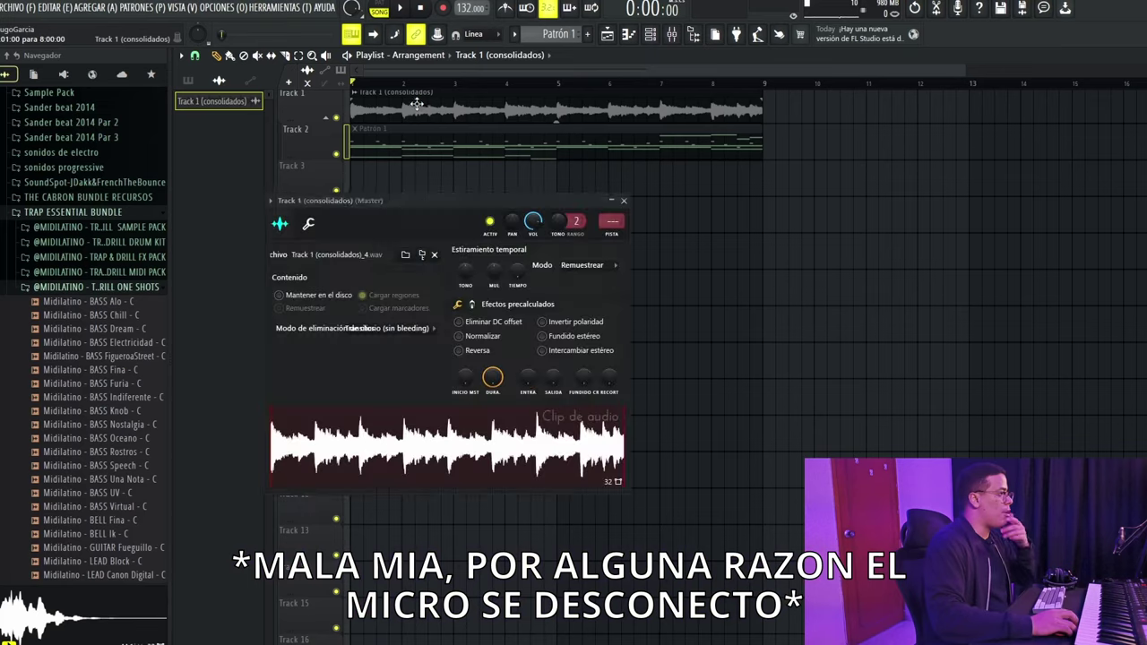
click(460, 350)
key(space)
click(624, 199)
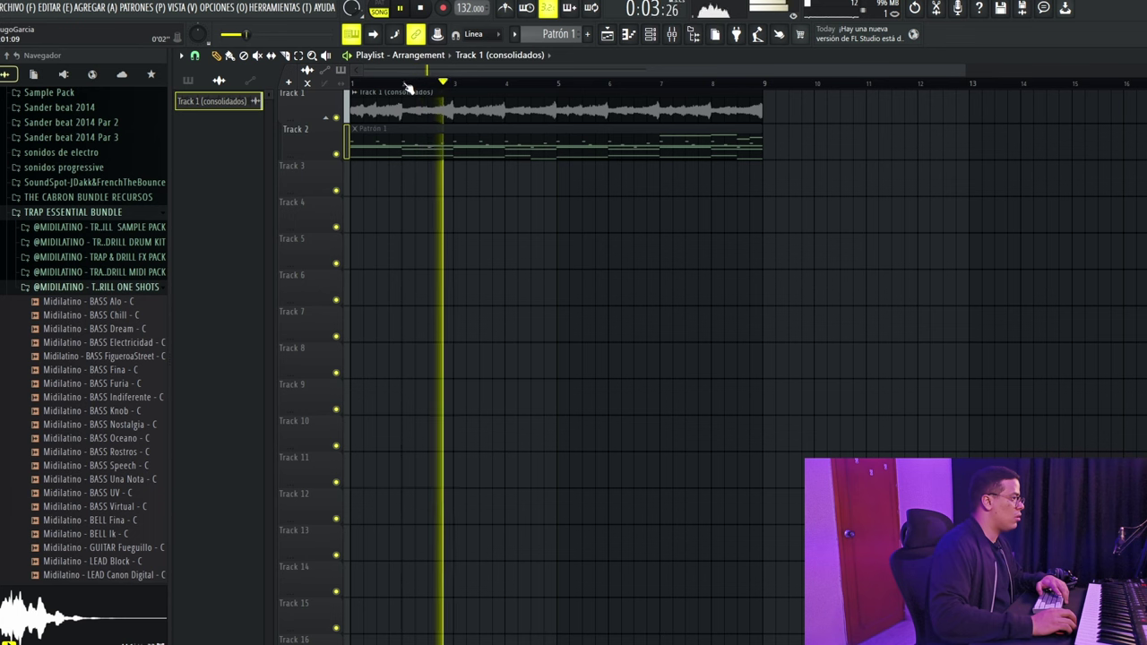
- Listen to the reversed audio clip from bar 2 and from bar 4
click(407, 88)
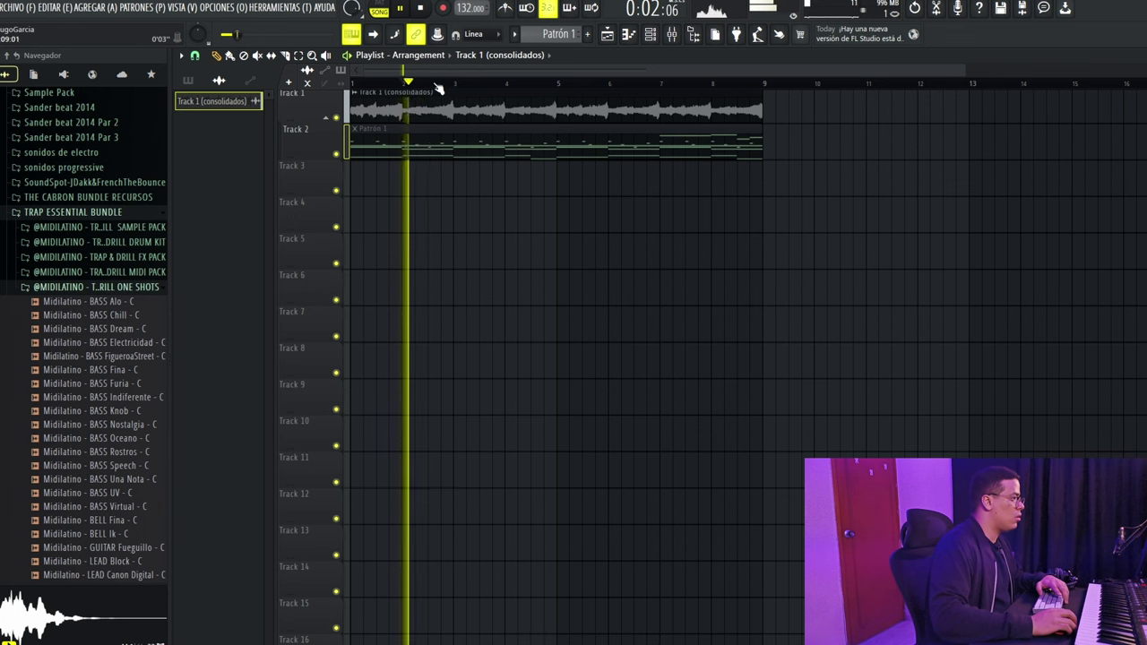
click(508, 88)
key(space)
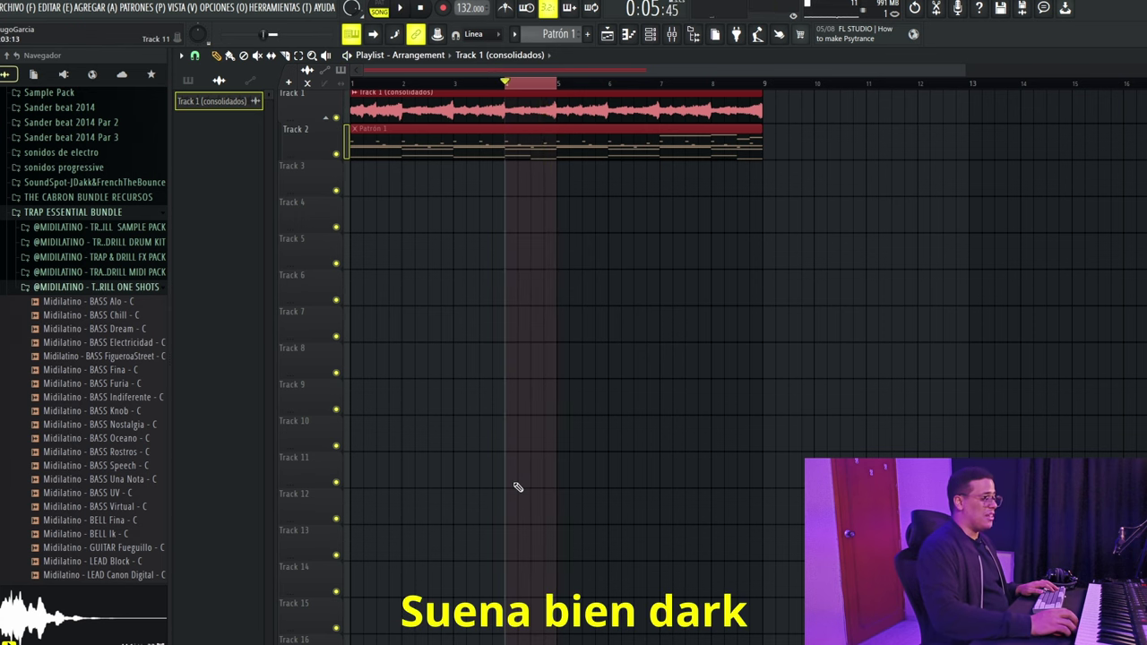
- Slice the reversed audio clip into one-bar pieces on Track 3
click(285, 56)
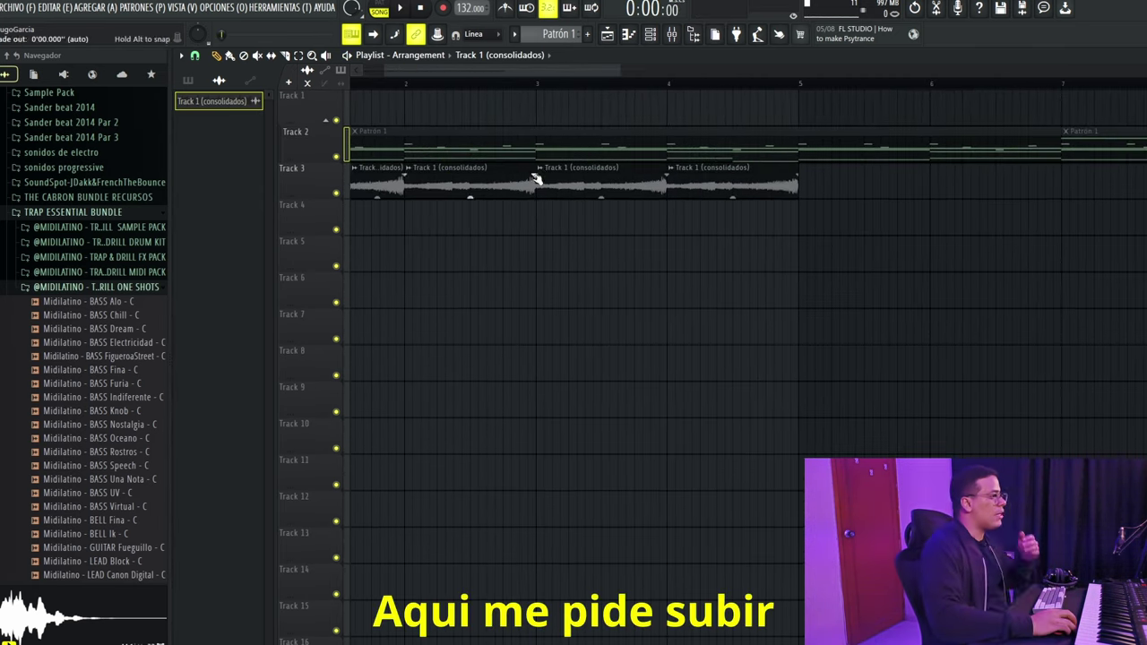
- Make the third one-bar slice of the reversed audio on Track 3 a unique clip, raise its pitch and listen to it
double_click(544, 177)
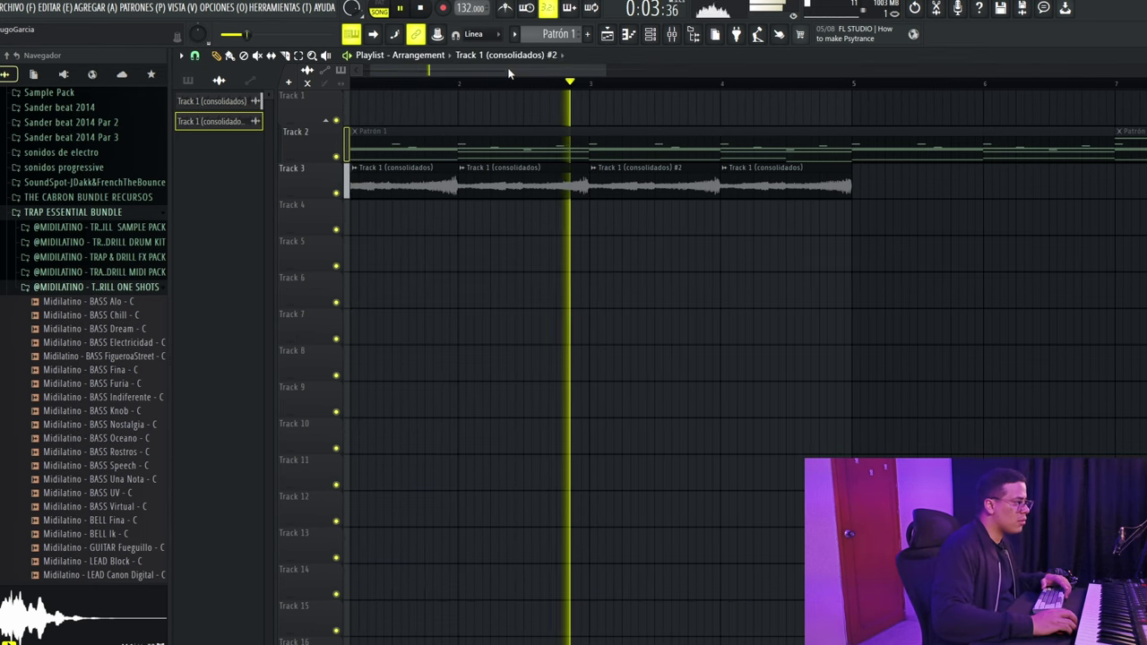
key(space)
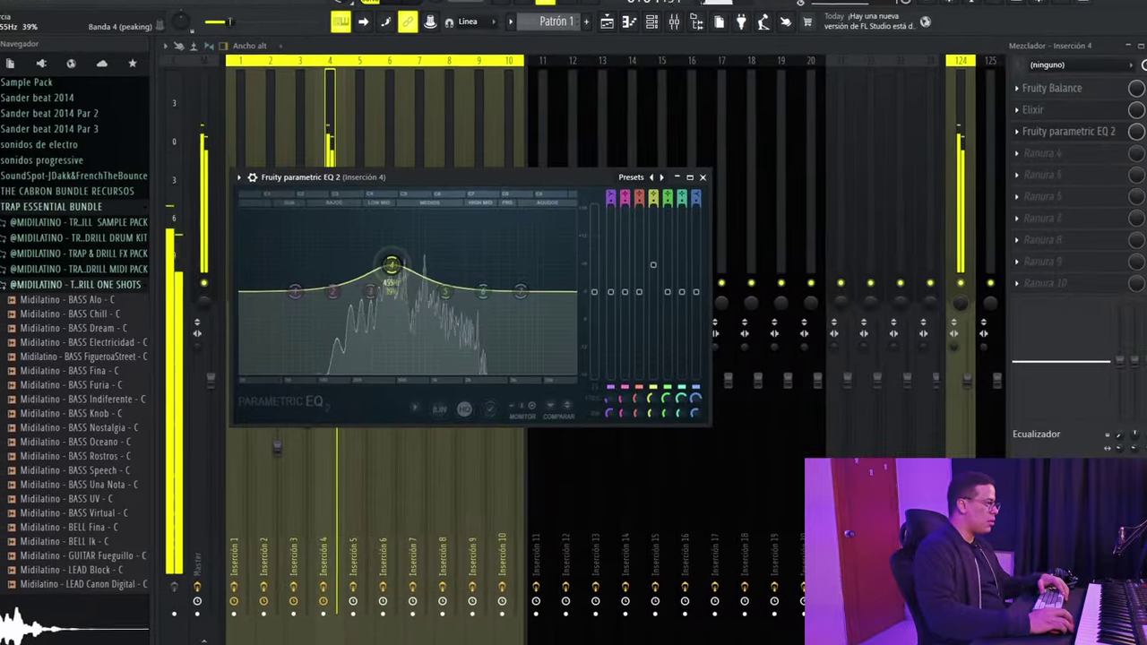
- Shape mixer insert 4 by cutting the lows and dipping band 5 in Fruity parametric EQ 2, and add Tape MELLO-FI with Lo-Fi Quiver
drag(290, 290, 328, 376)
drag(433, 288, 432, 308)
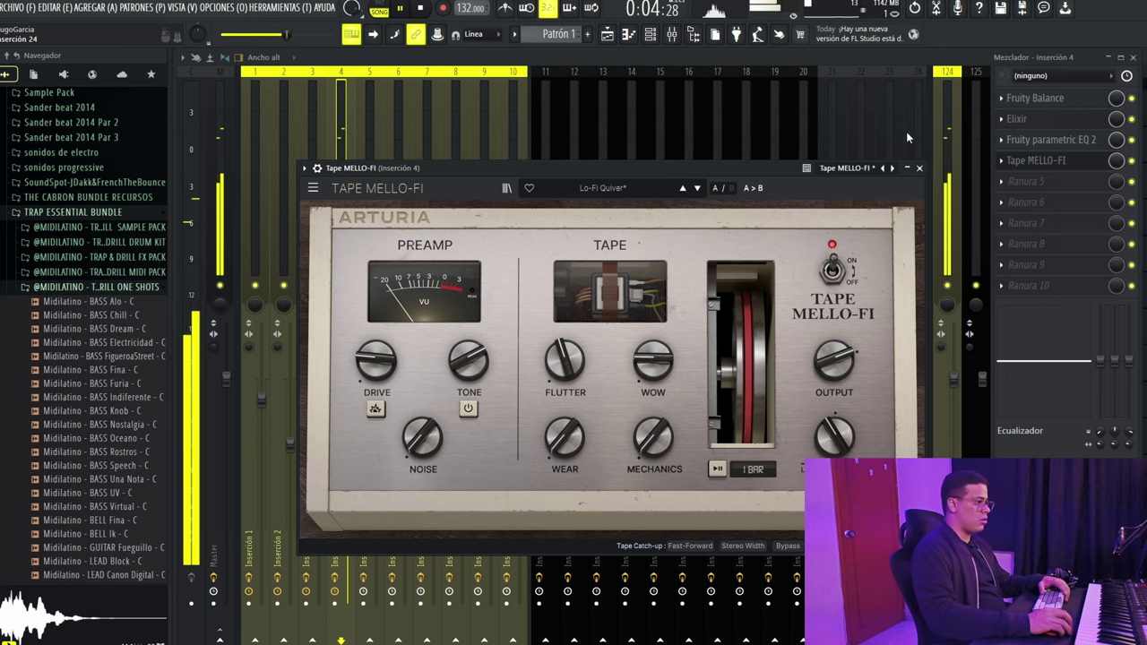
click(921, 168)
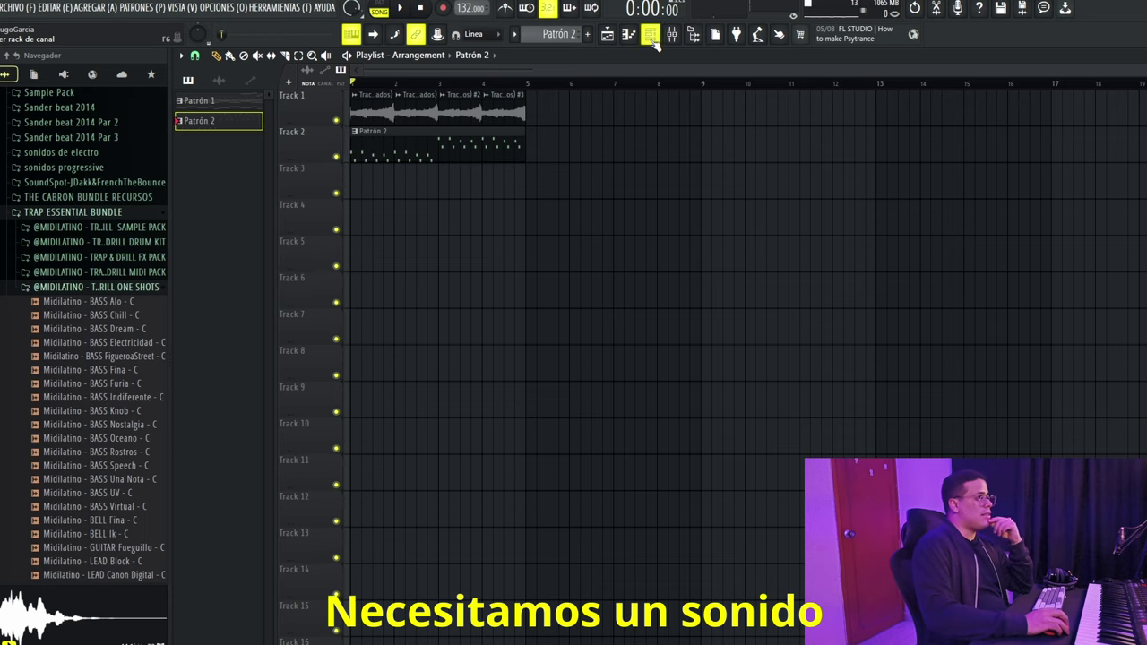
click(651, 35)
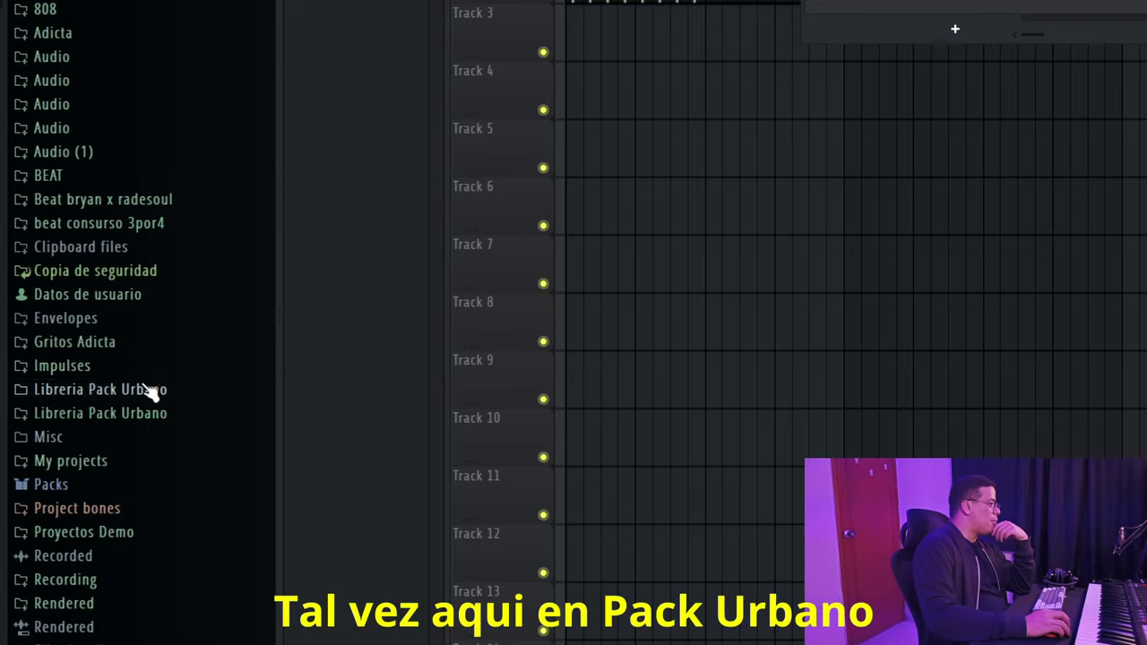
click(146, 389)
scroll(148, 271, down, 4)
scroll(41, 103, up, 4)
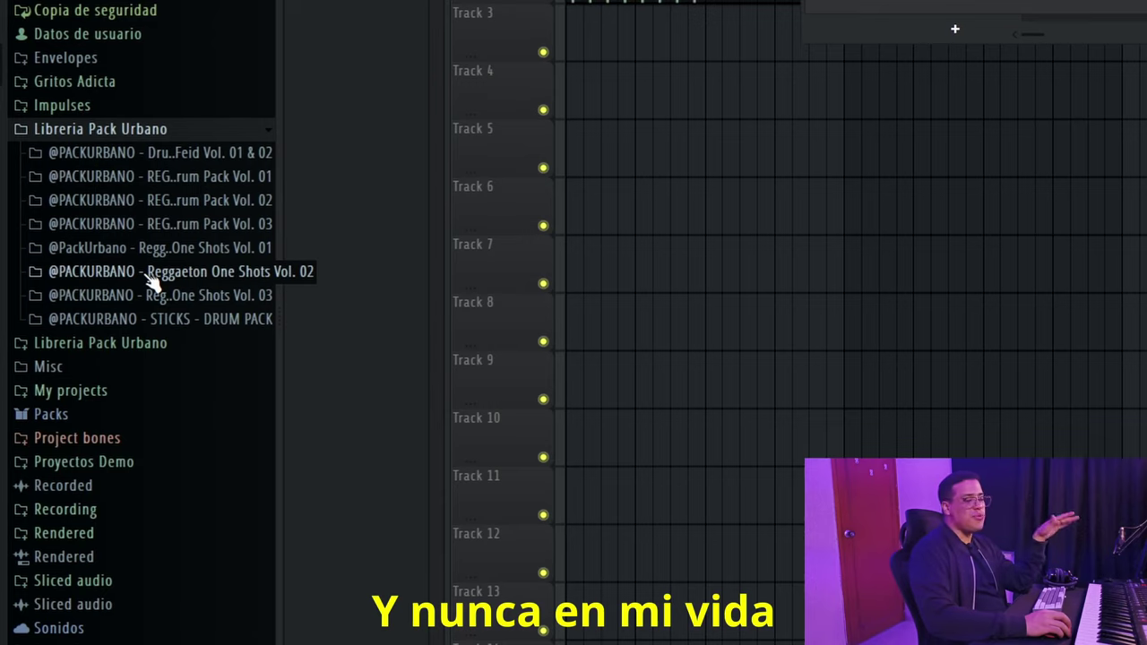
click(153, 272)
scroll(174, 116, down, 10)
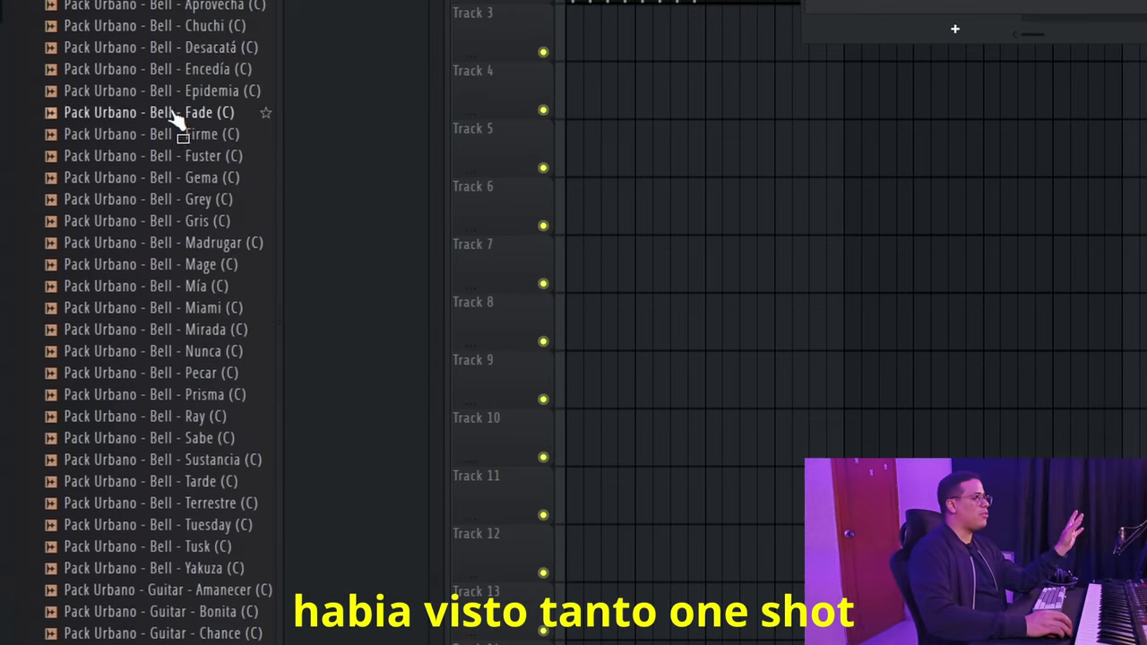
scroll(177, 118, down, 20)
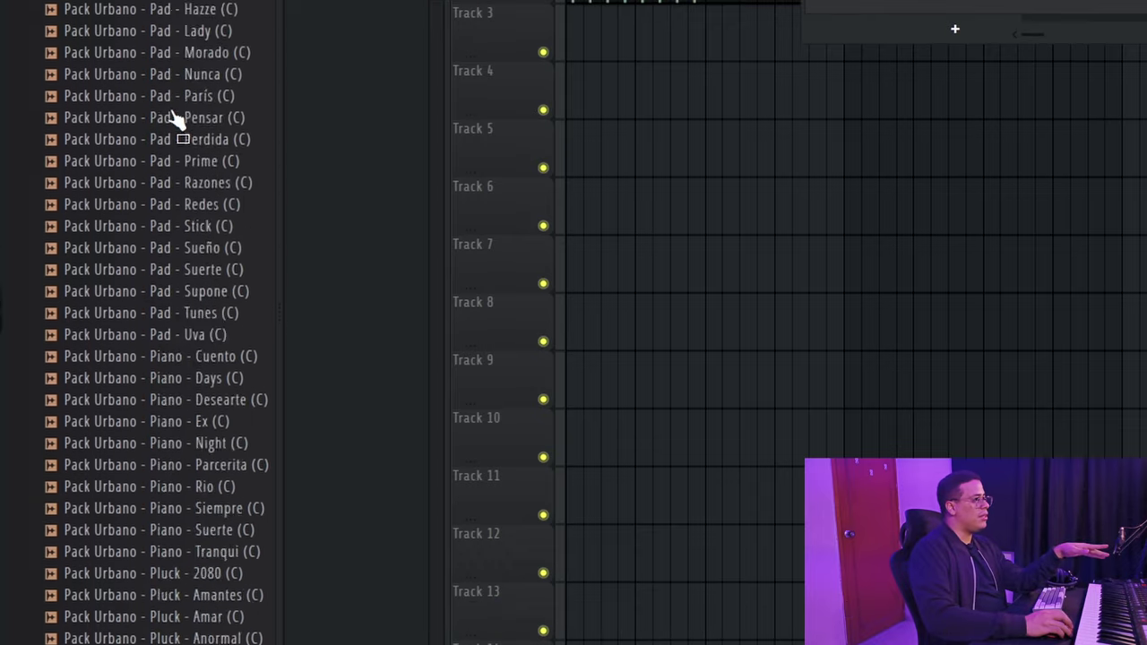
scroll(174, 115, down, 10)
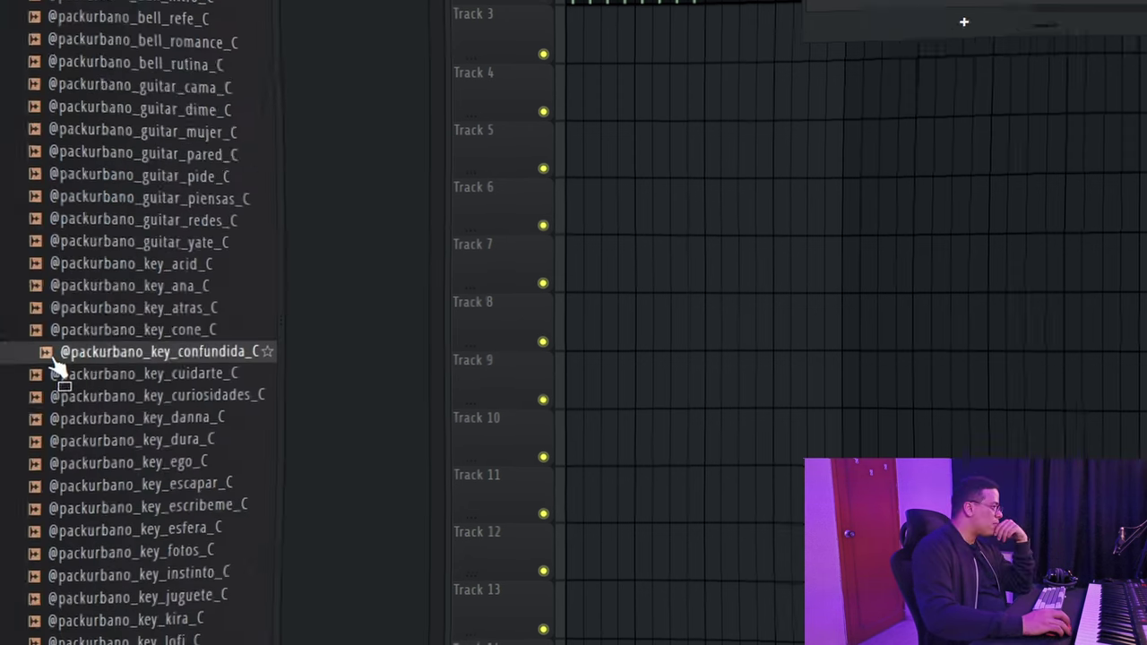
drag(51, 367, 70, 363)
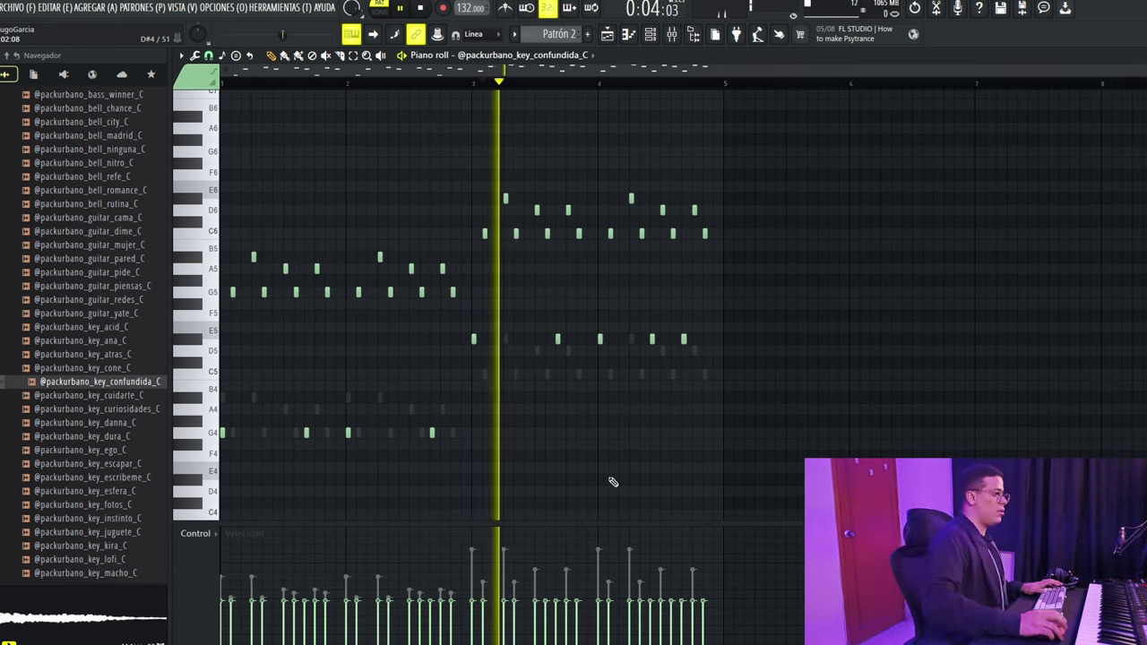
- Listen to Patrón 2 from bar 3 and process mixer insert 5 with Fruity Balance, Elixir, Tape MELLO-FI and Fruity parametric EQ 2
drag(484, 81, 474, 85)
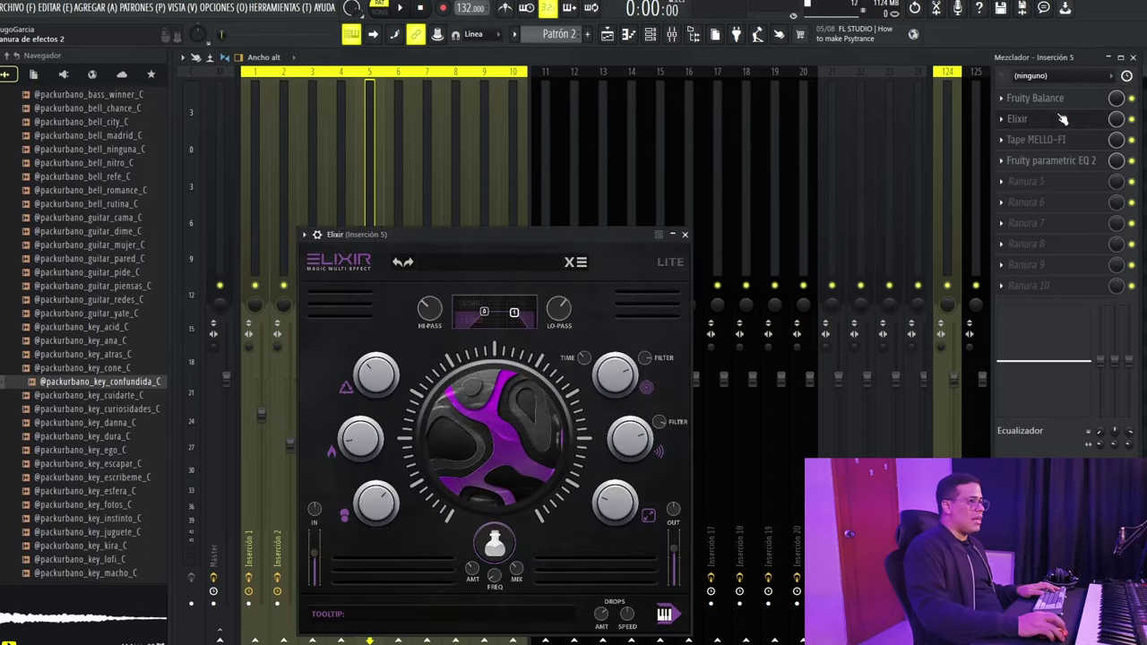
drag(532, 235, 669, 184)
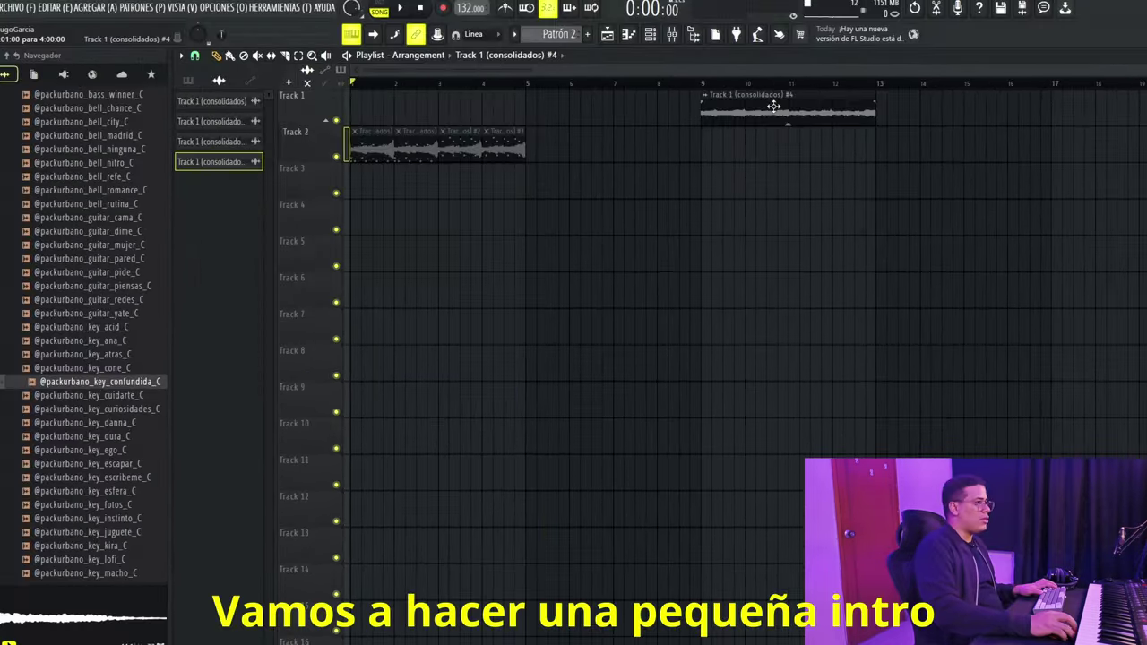
- Move the muted source clips to Track 9, place a copy of the consolidated clip at bar 1 and make it unique
drag(480, 259, 355, 95)
right_click(355, 95)
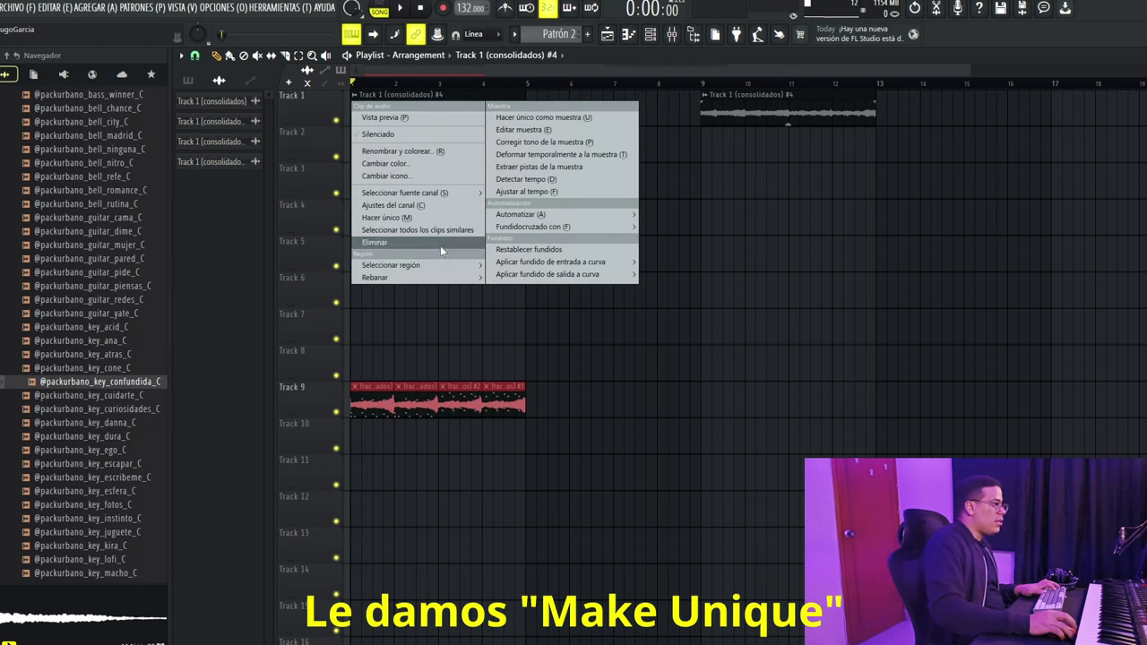
click(386, 218)
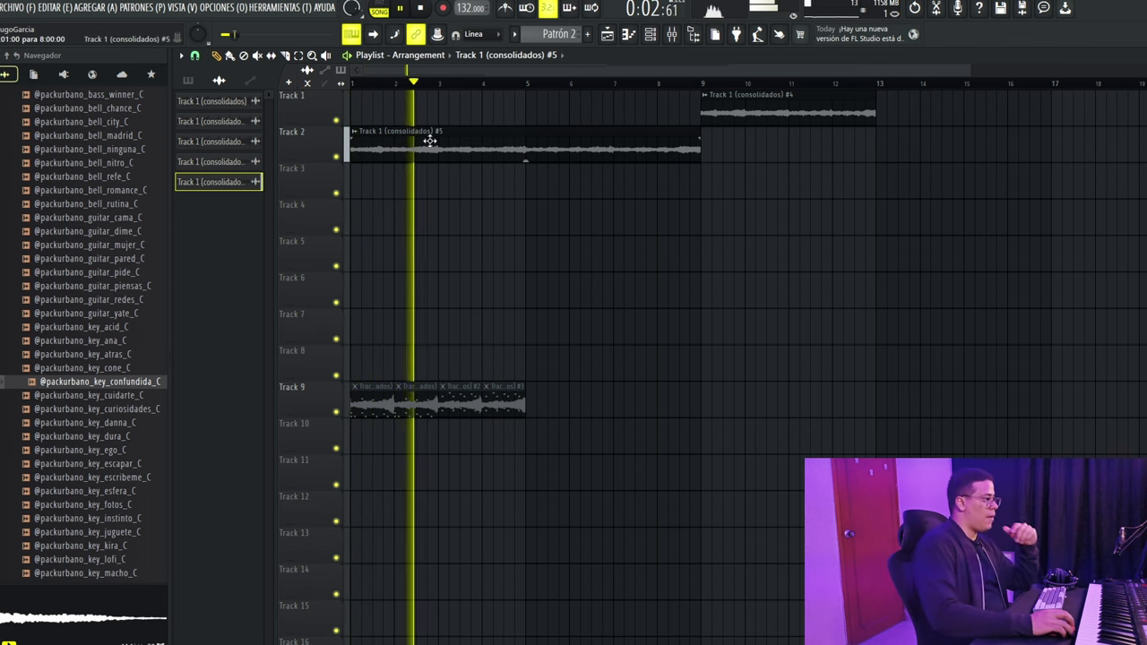
- Lower the pitch of the stretched eight-bar clip on Track 2 in its sample settings and listen to it
key(space)
double_click(493, 147)
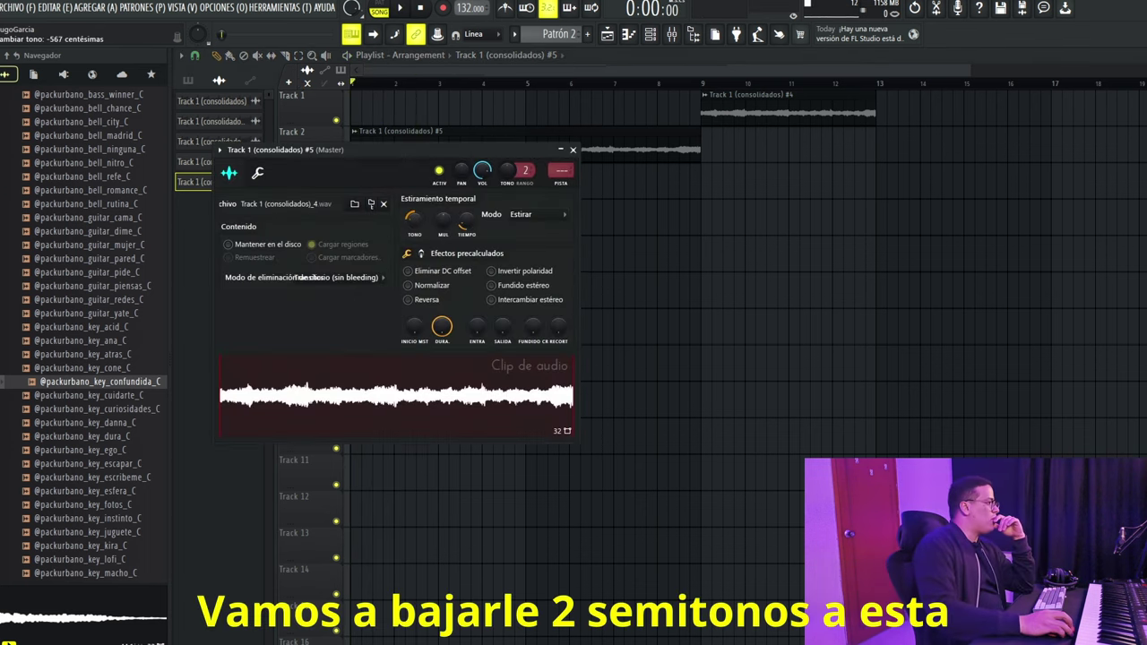
key(space)
click(573, 149)
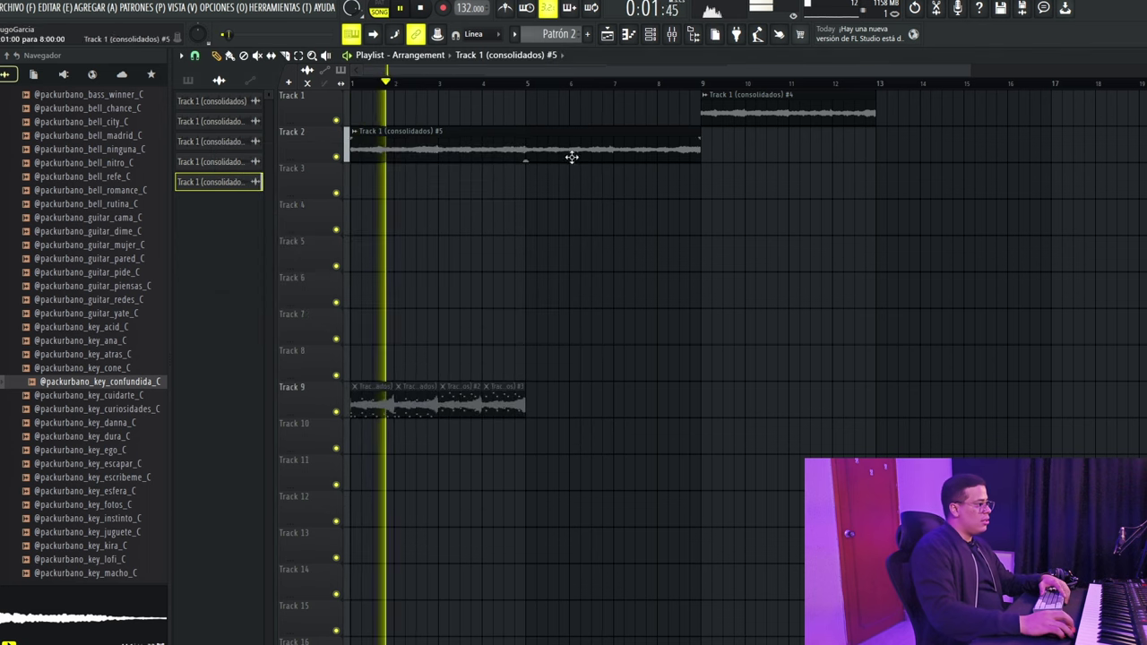
double_click(529, 140)
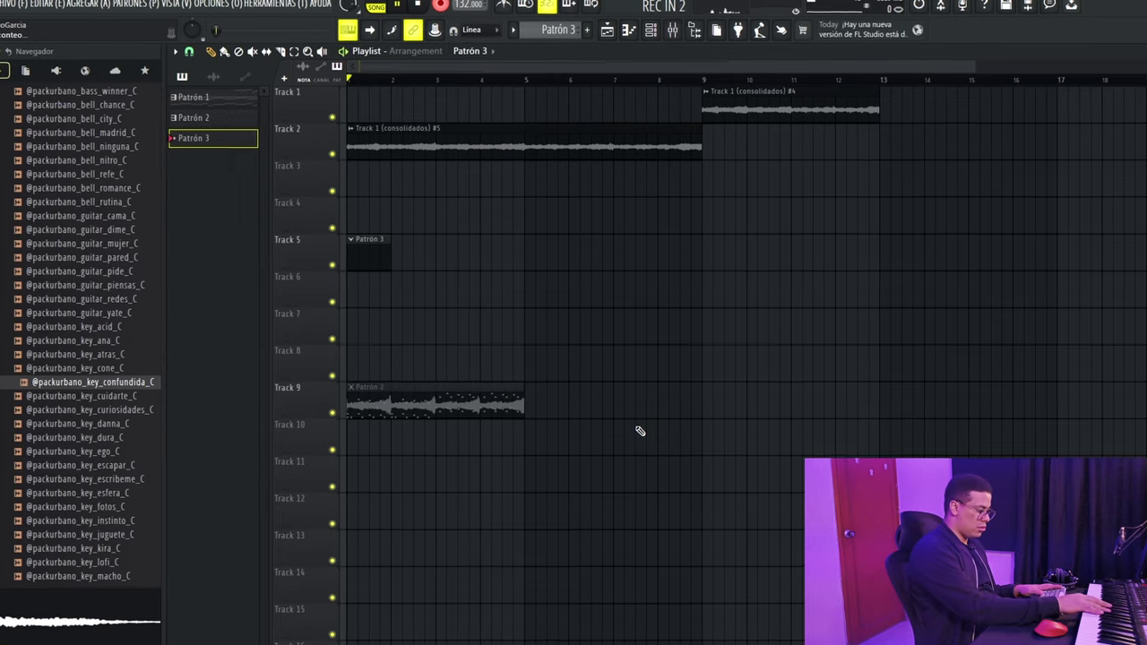
- Record a sustained note from the MIDI keyboard into Patrón 3 on Track 5 over the intro clip
key(space)
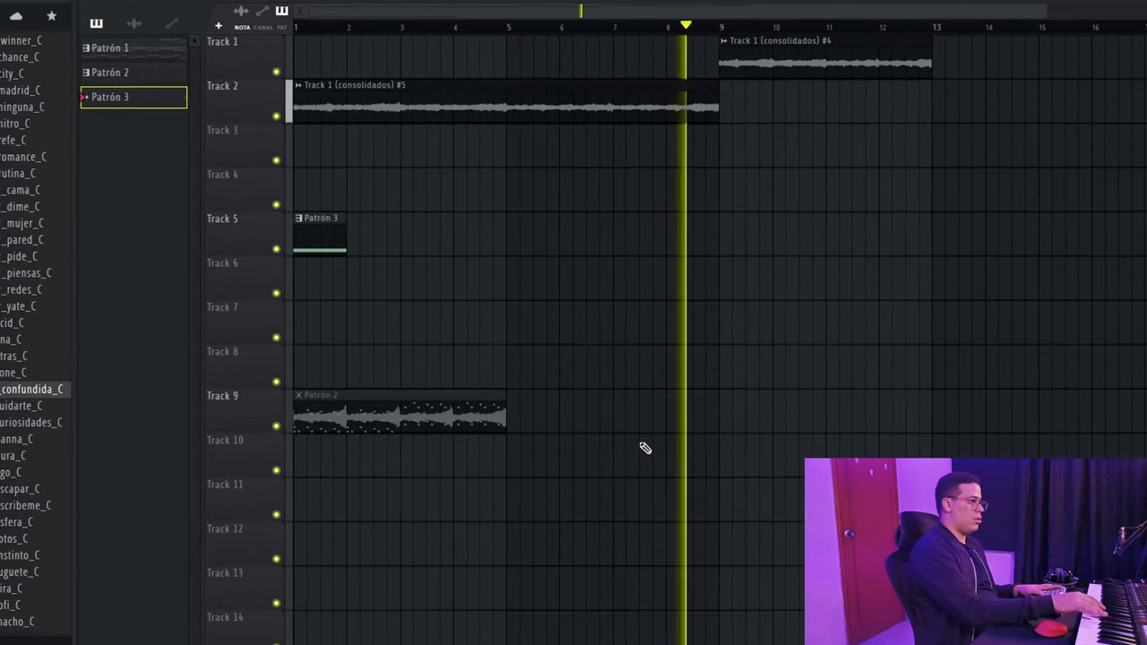
key(space)
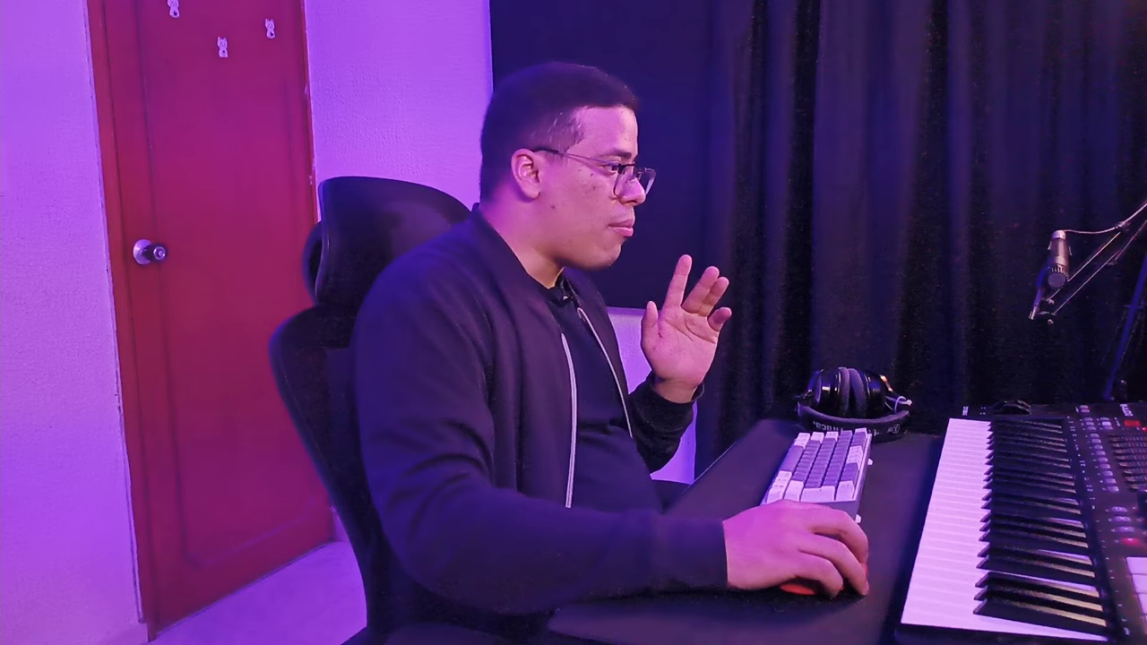